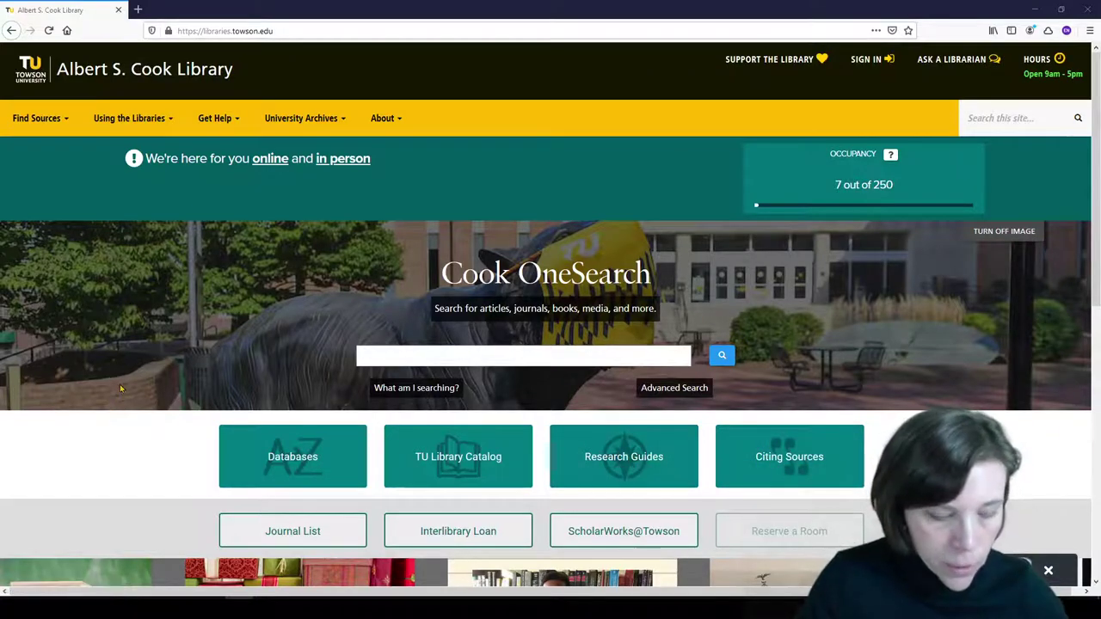
Mark the Databases link on the Albert S. Cook Library homepage.
left_click_drag(191, 400, 384, 507)
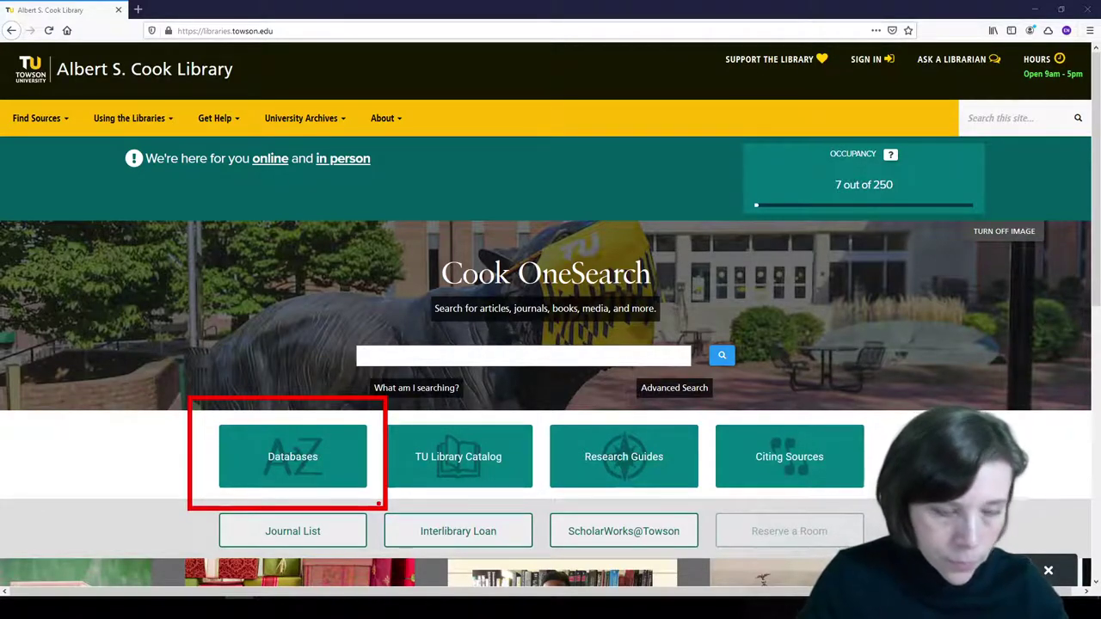
Search the A–Z Databases list for 'scopus', open Scopus, and complete the university login.
left_click(247, 453)
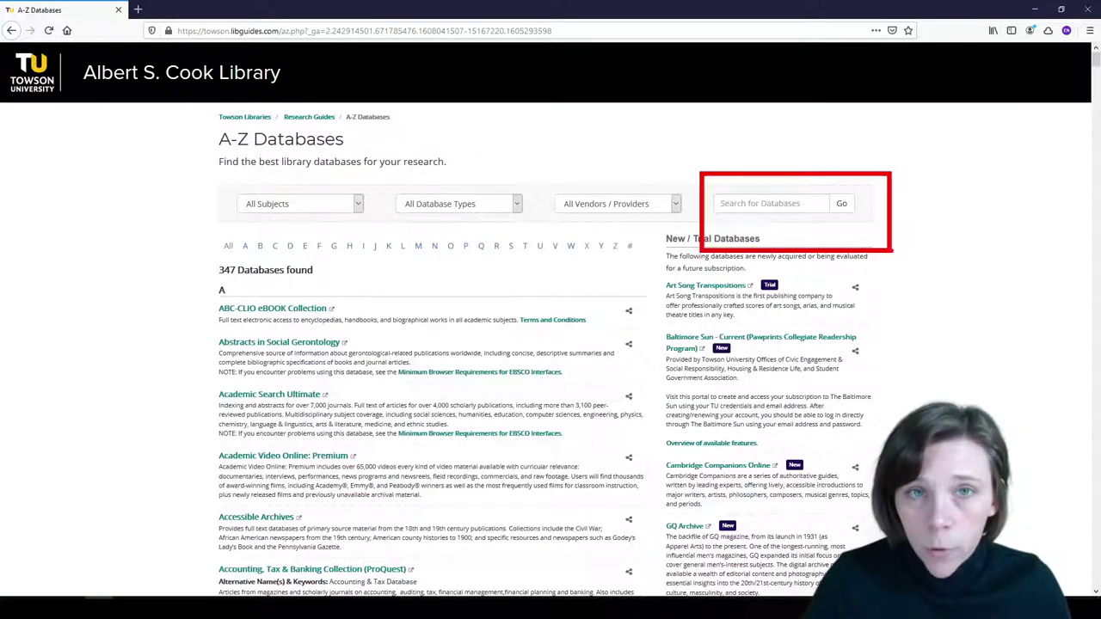
left_click(757, 203)
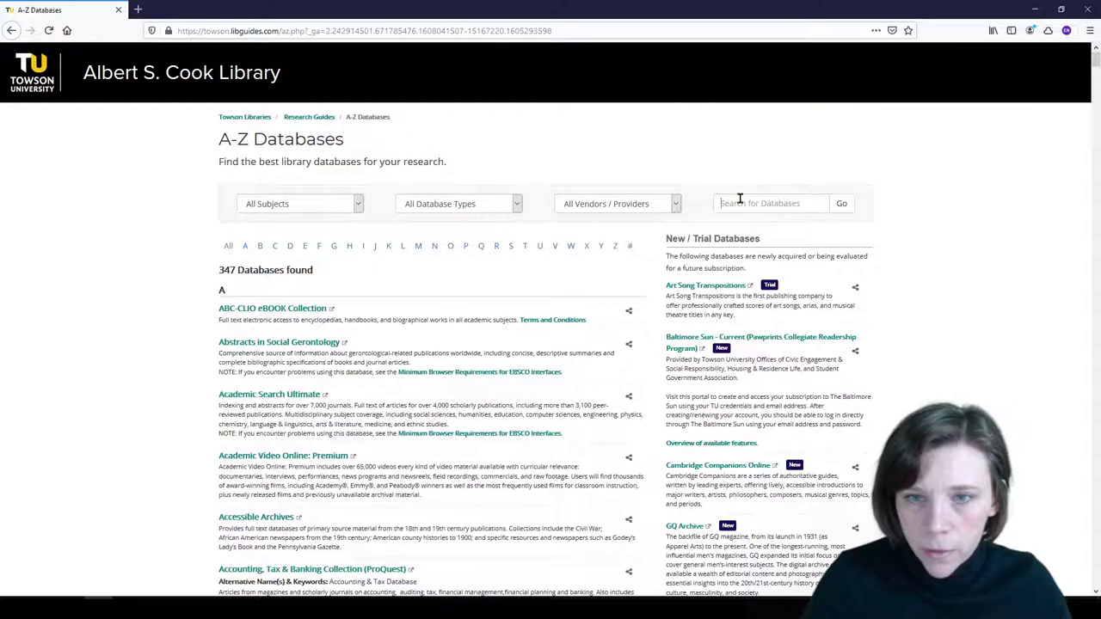
type("scopus")
key("Return")
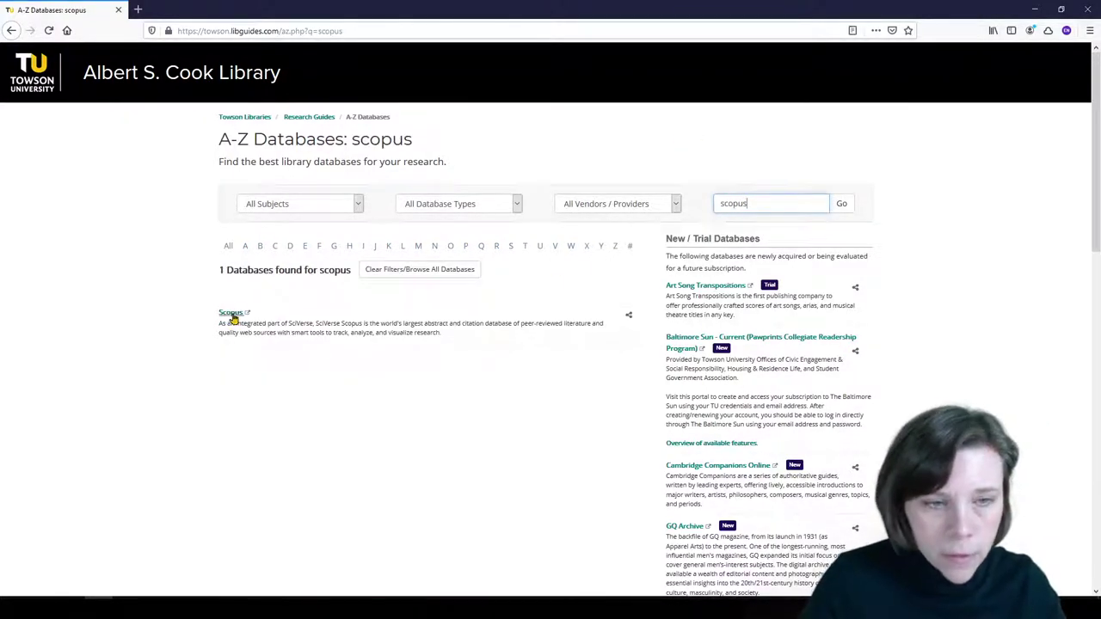
left_click(231, 312)
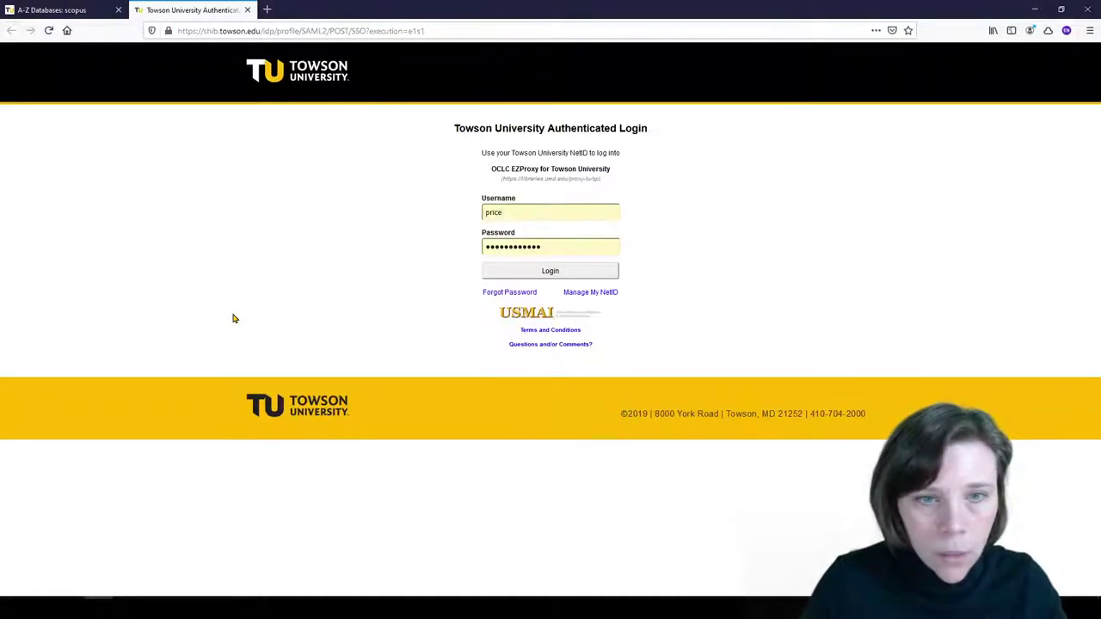
left_click(549, 271)
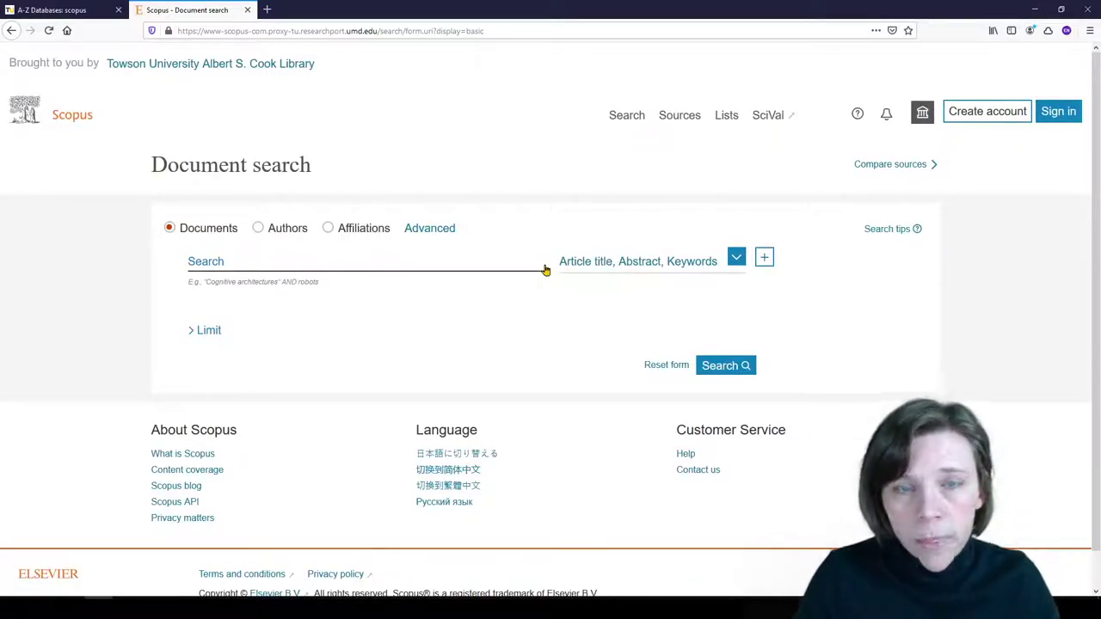
Search Scopus Authors for last name 'price', first name 'c', affiliation 'hopkins'.
left_click(258, 227)
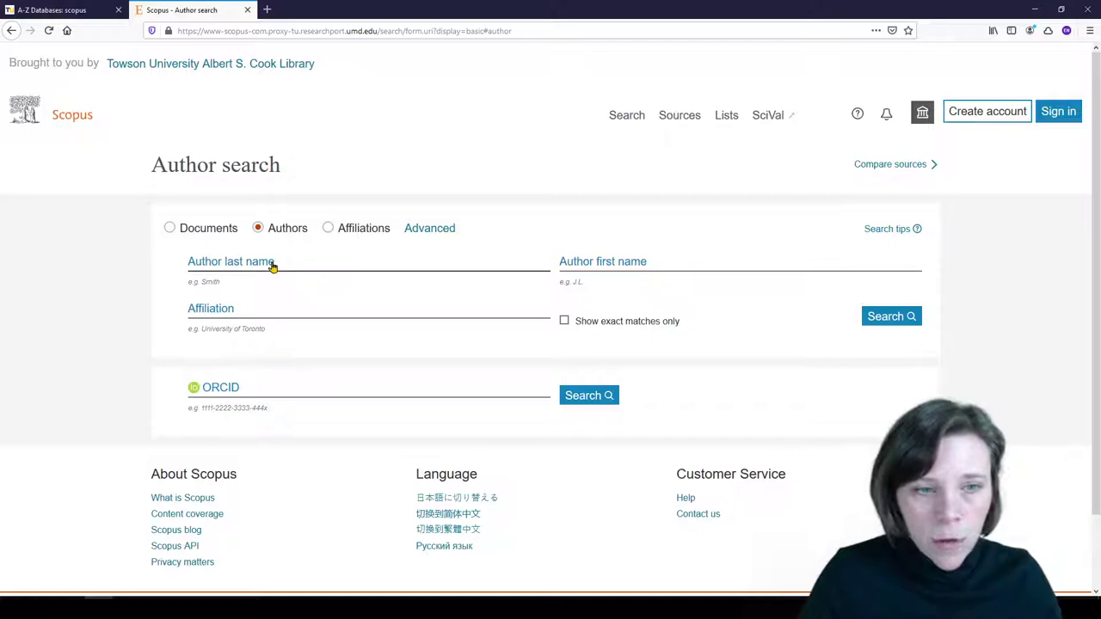
left_click(272, 261)
type("pr")
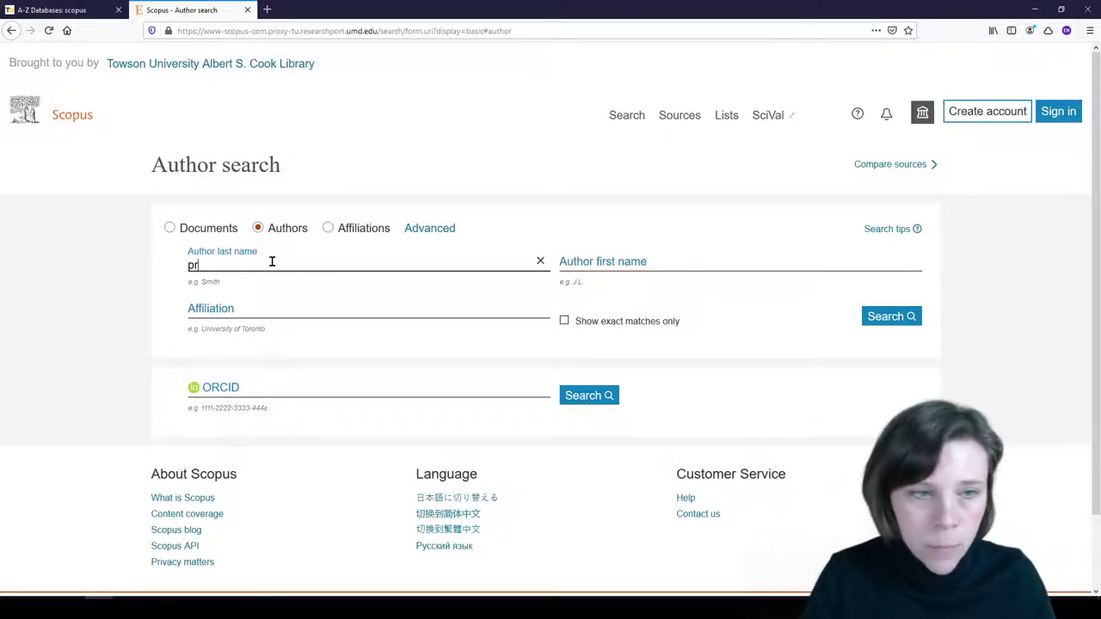
type("ice")
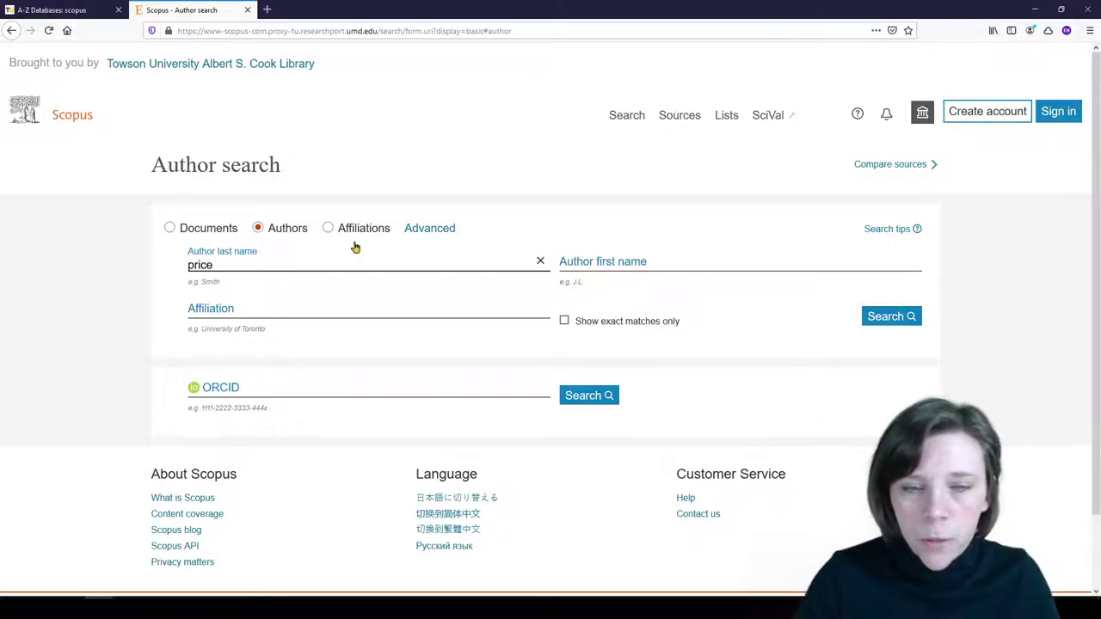
left_click(611, 265)
type("c")
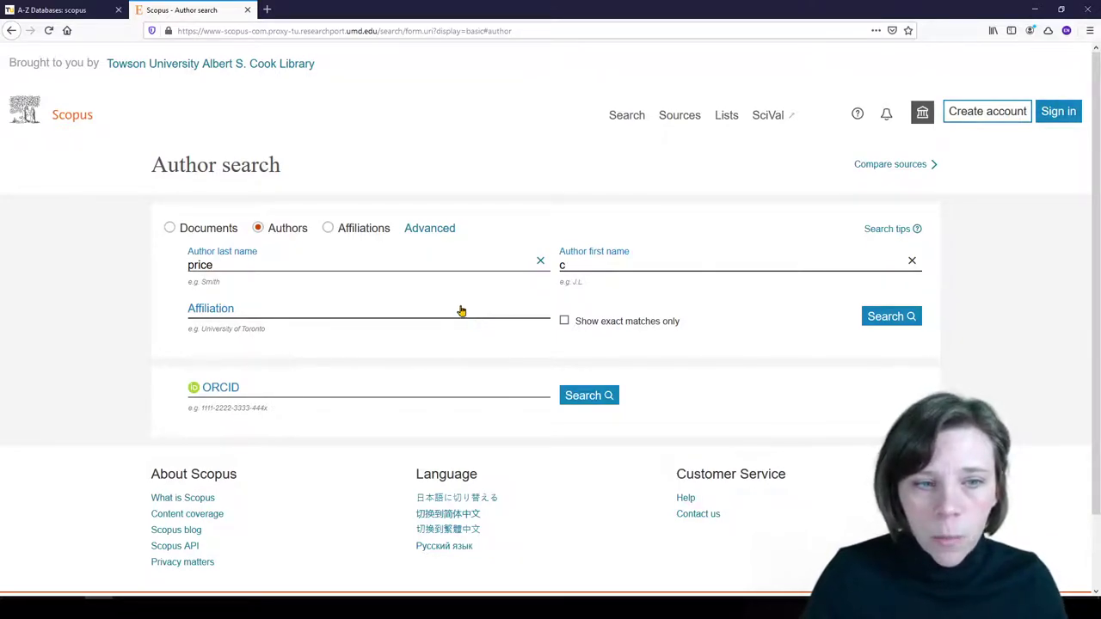
left_click(464, 314)
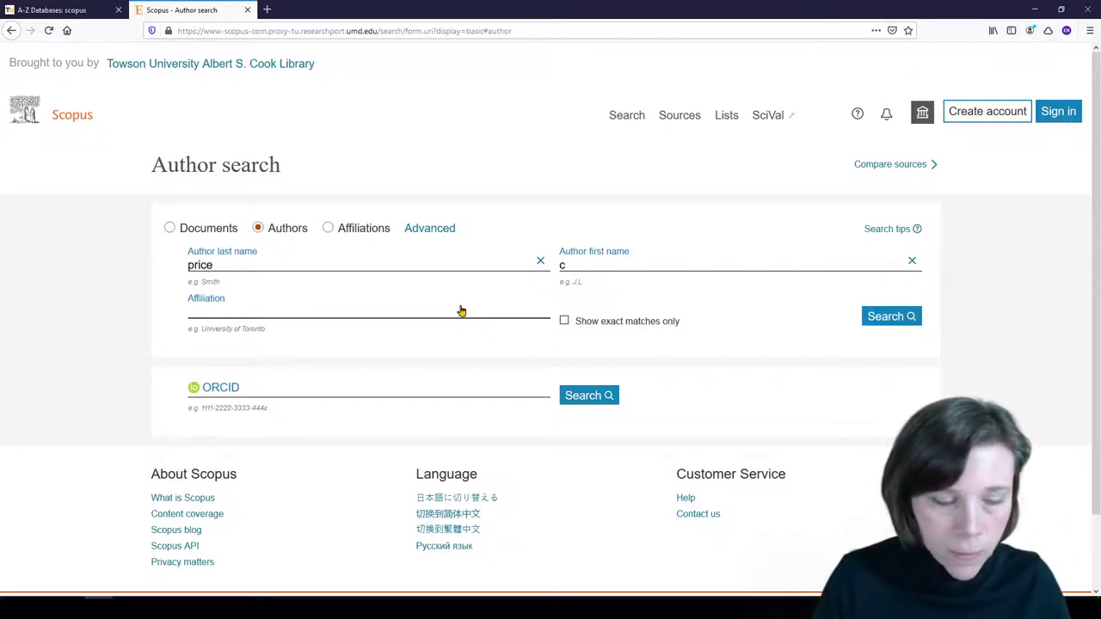
type("hop")
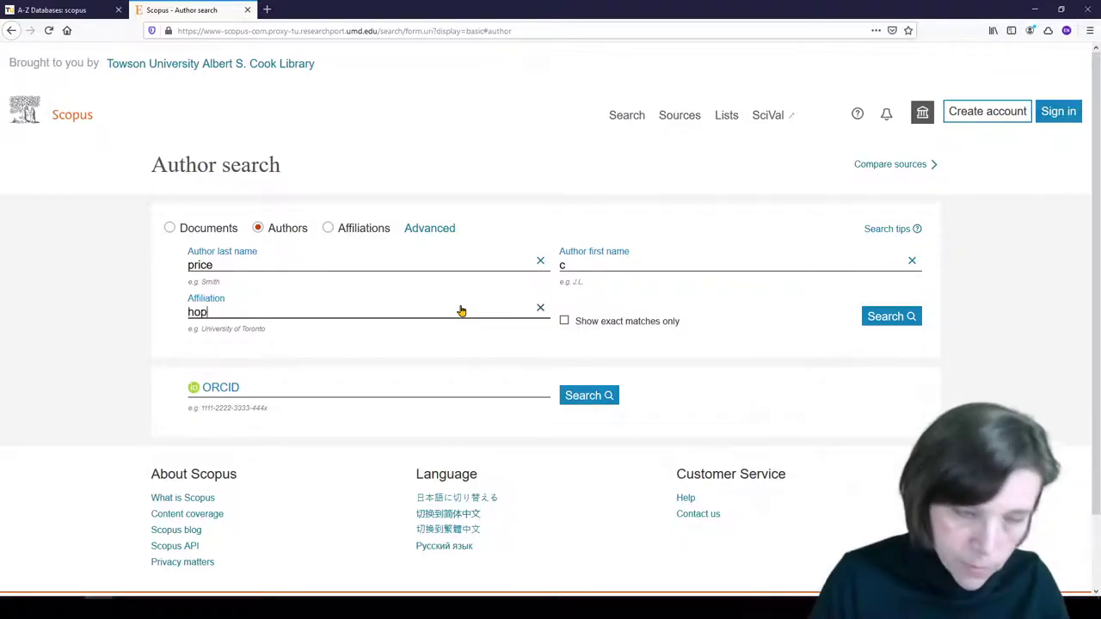
type("kins")
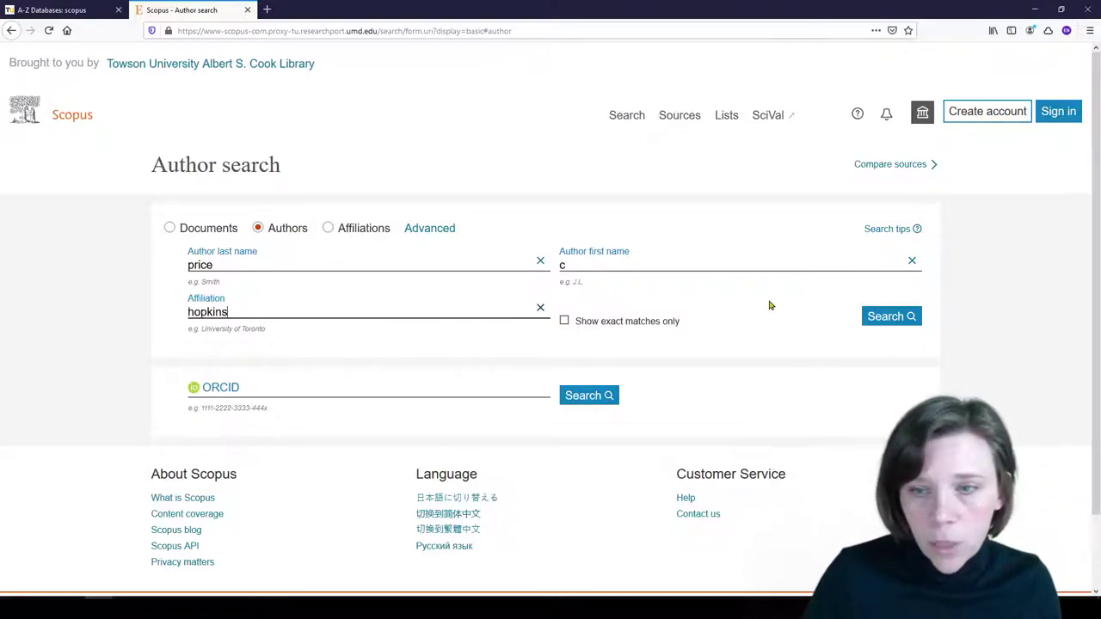
left_click(891, 316)
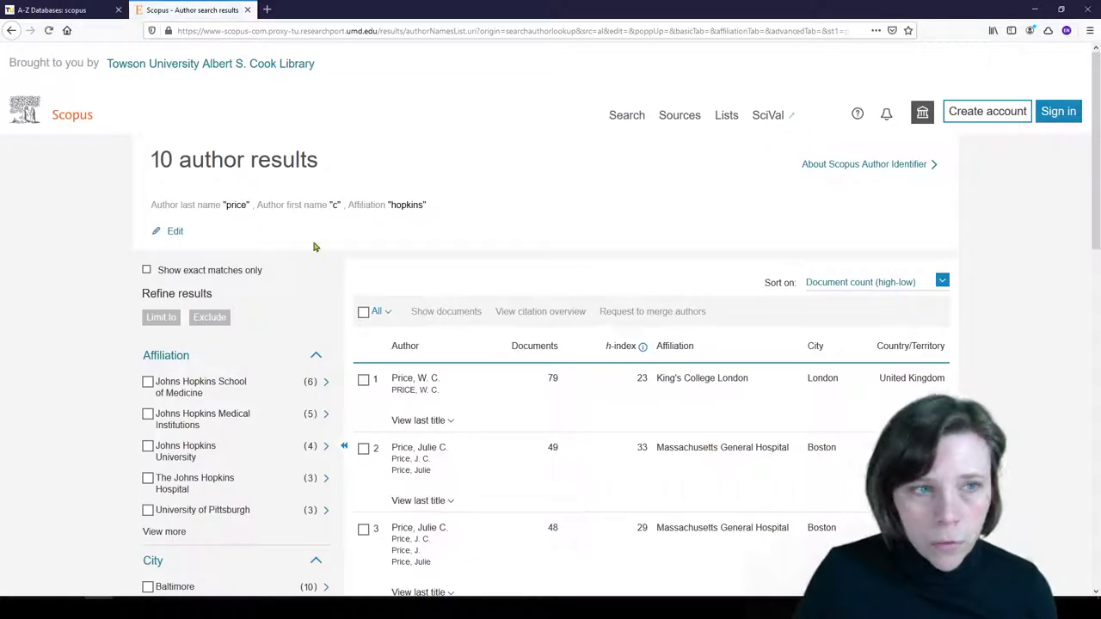
scroll(391, 324, "down", 2)
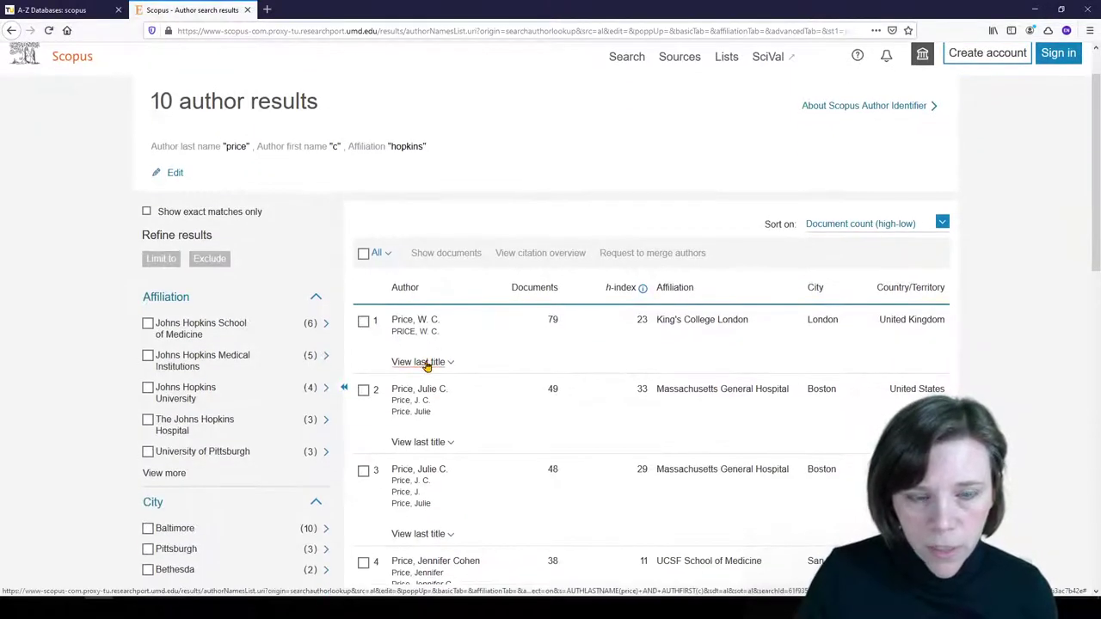
scroll(499, 396, "down", 3)
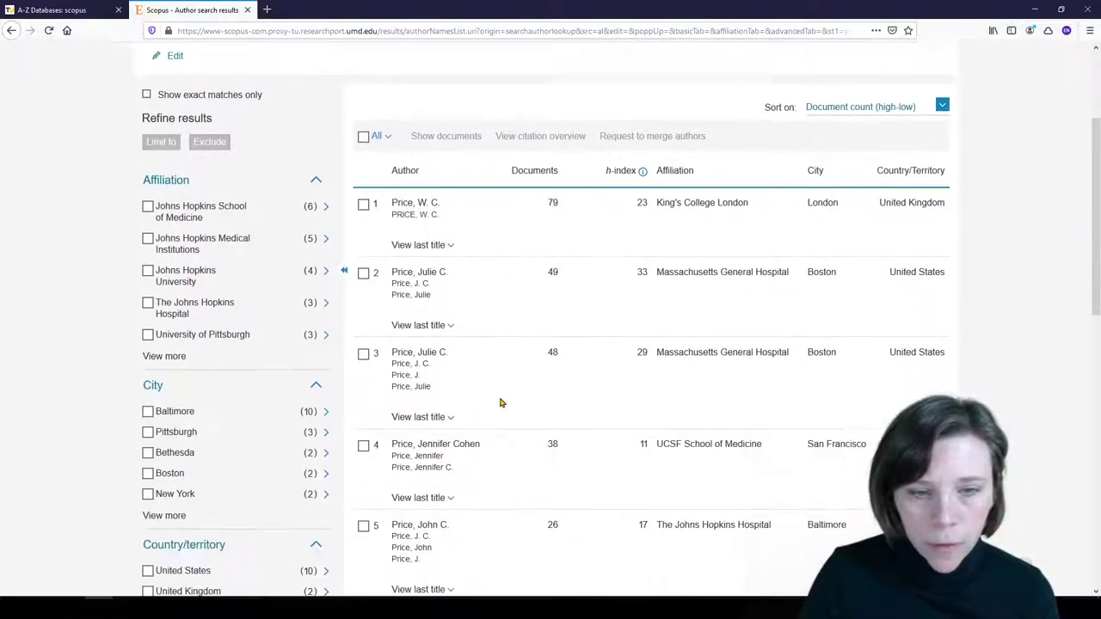
scroll(501, 402, "down", 4)
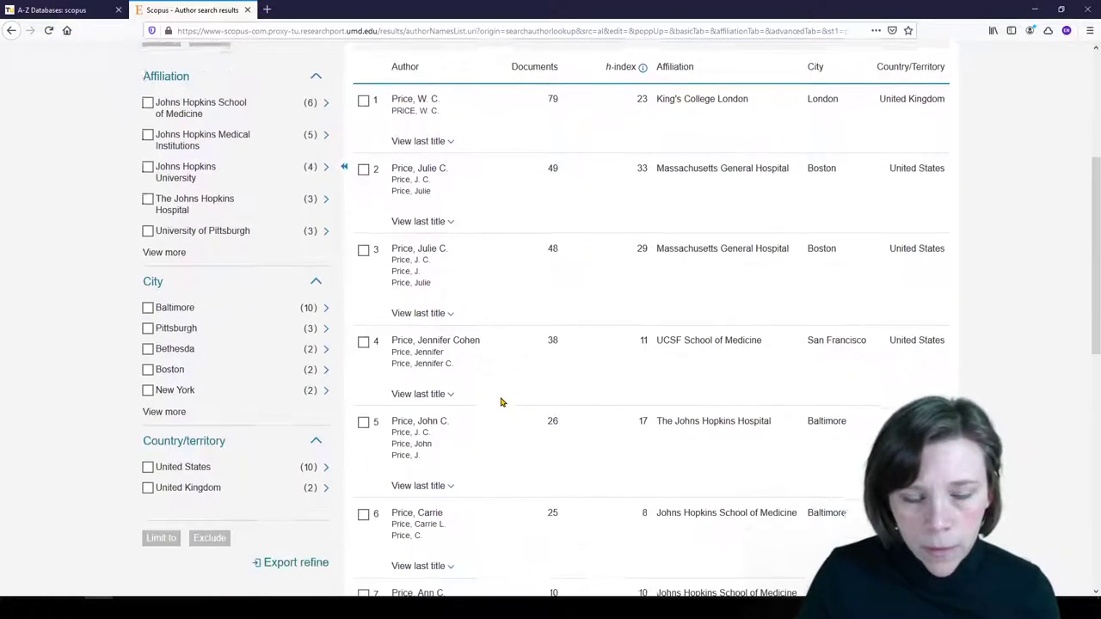
scroll(502, 402, "down", 1)
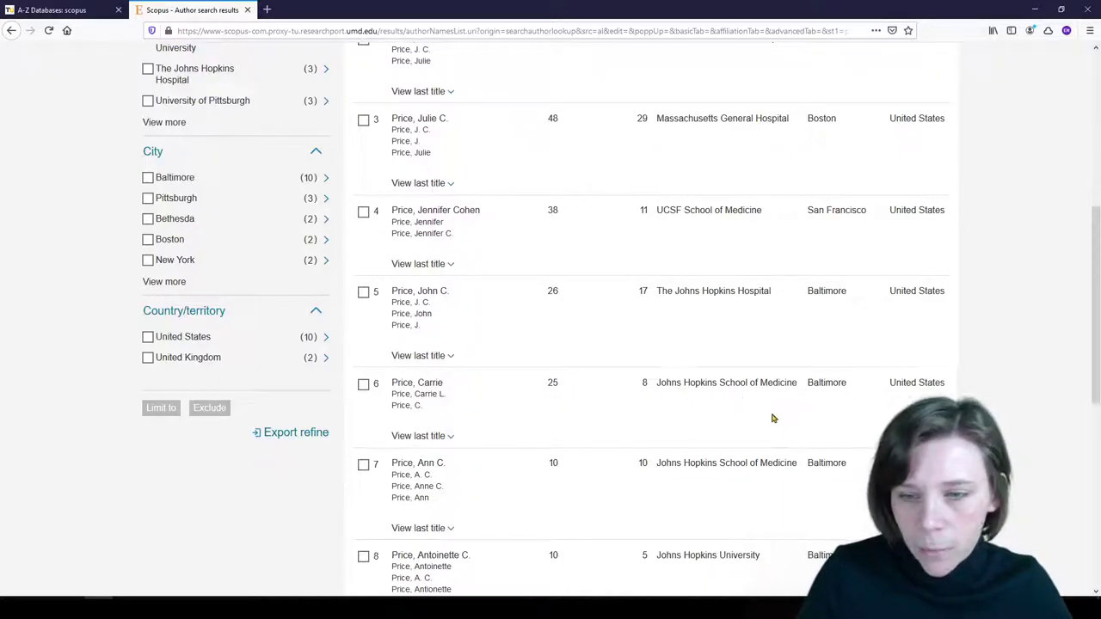
scroll(772, 418, "down", 4)
scroll(772, 418, "down", 4)
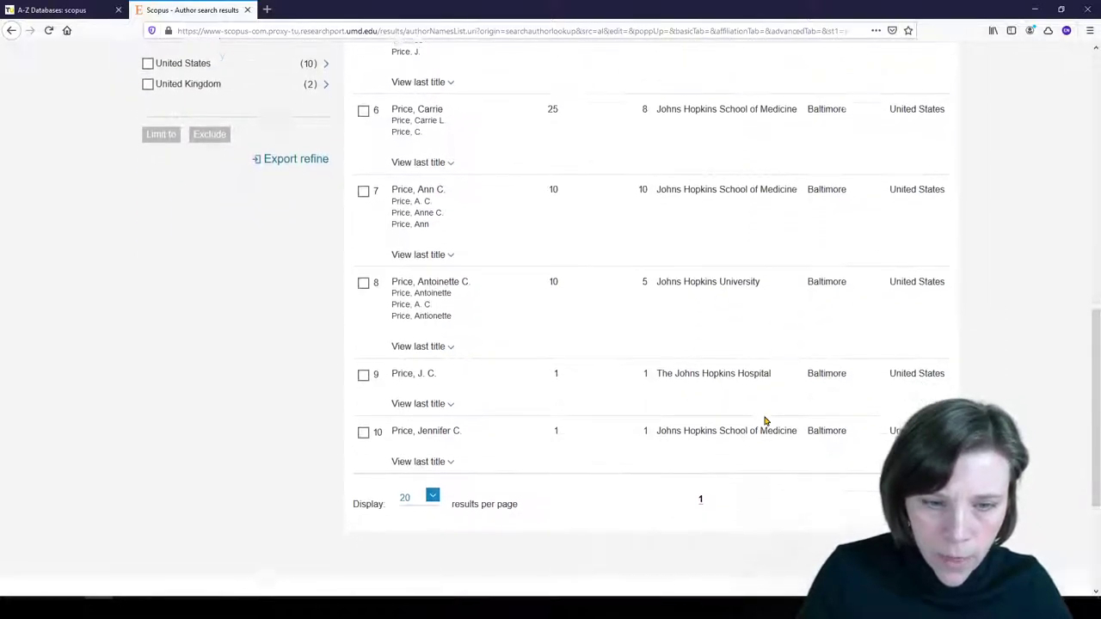
scroll(765, 420, "up", 2)
scroll(765, 419, "up", 2)
scroll(764, 420, "up", 2)
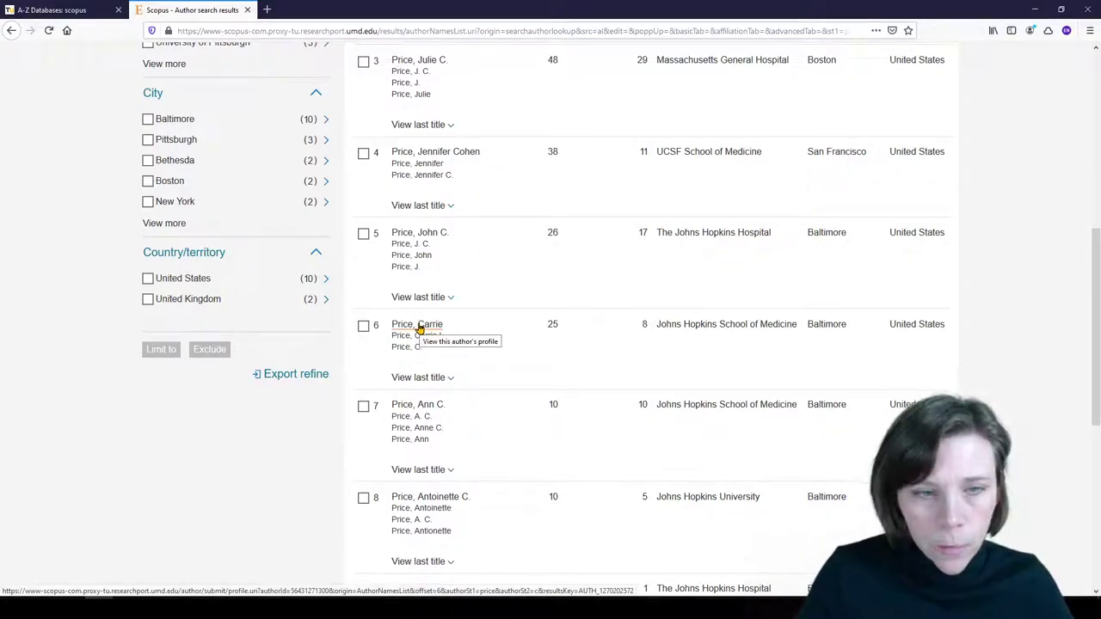
left_click(421, 329)
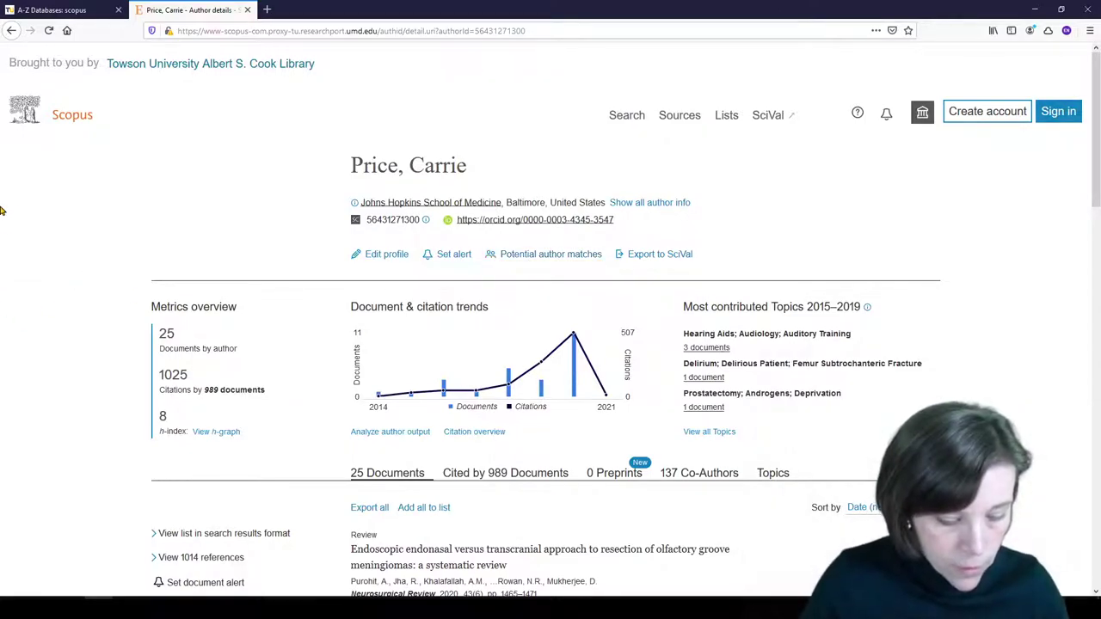
mouse_move(131, 255)
left_mouse_down()
mouse_move(298, 483)
mouse_move(312, 481)
left_mouse_up()
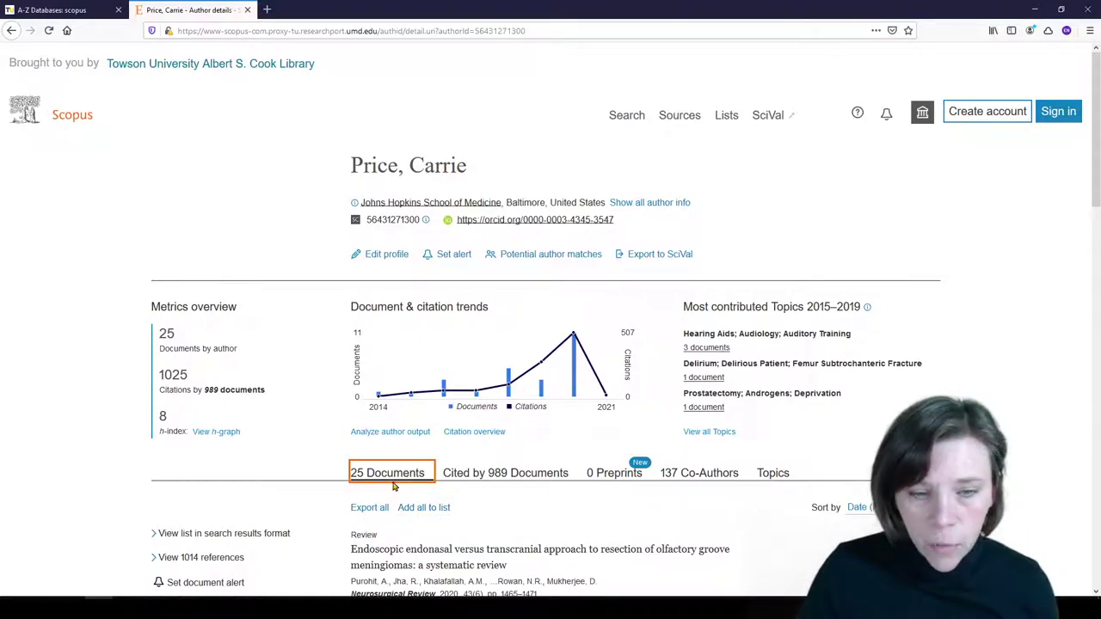
scroll(409, 478, "down", 5)
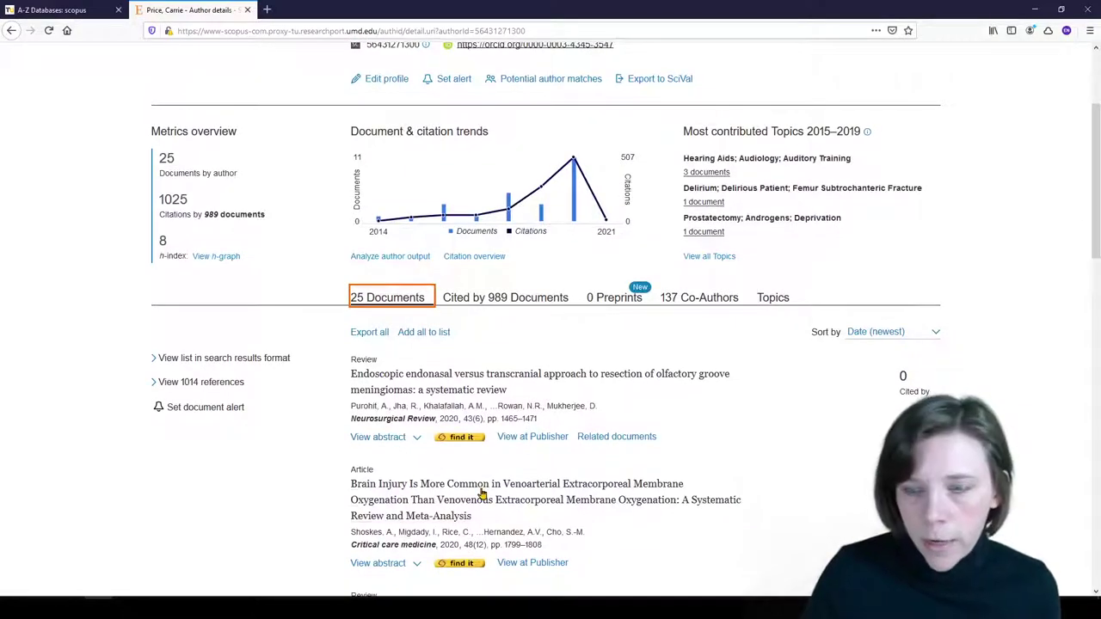
scroll(481, 490, "down", 3)
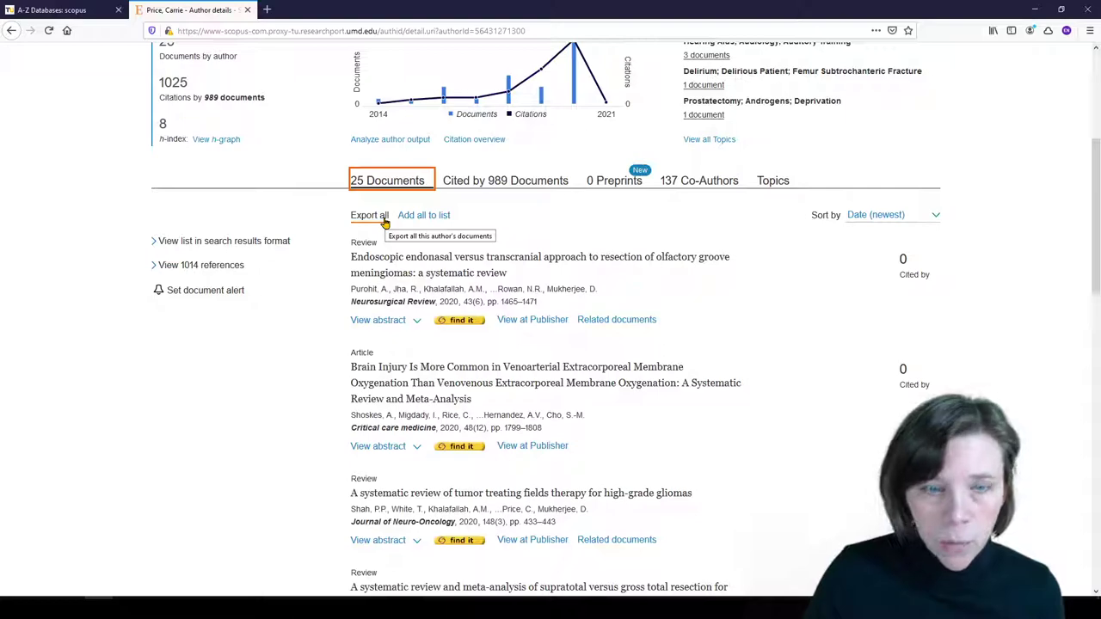
scroll(481, 221, "up", 3)
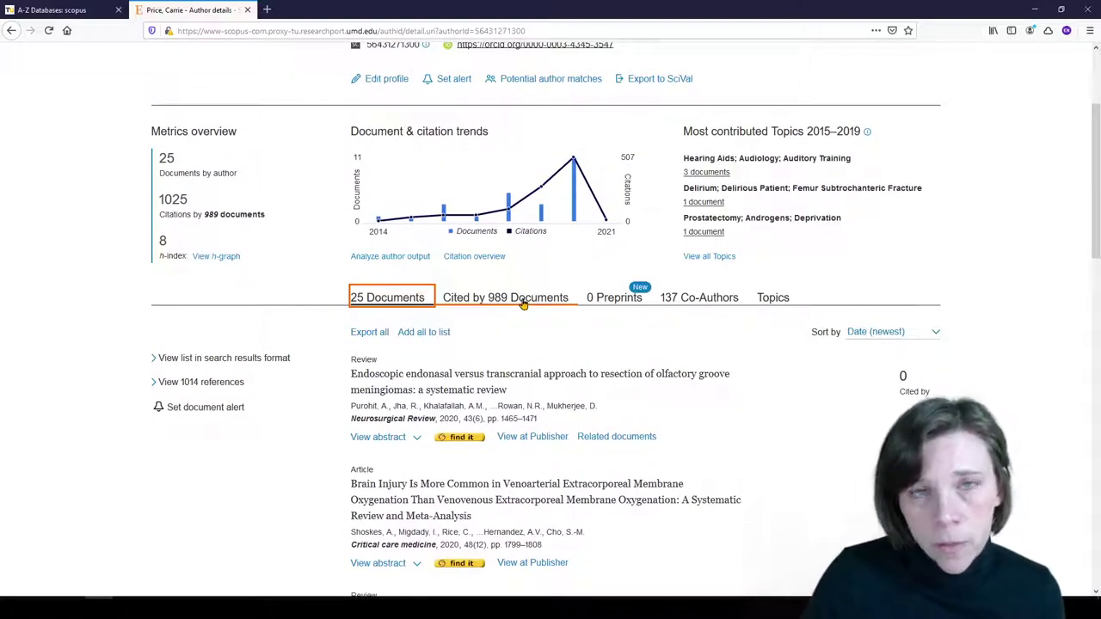
Show the citing-documents list, then the '0 Preprints' tab with no linked preprints.
left_click(523, 301)
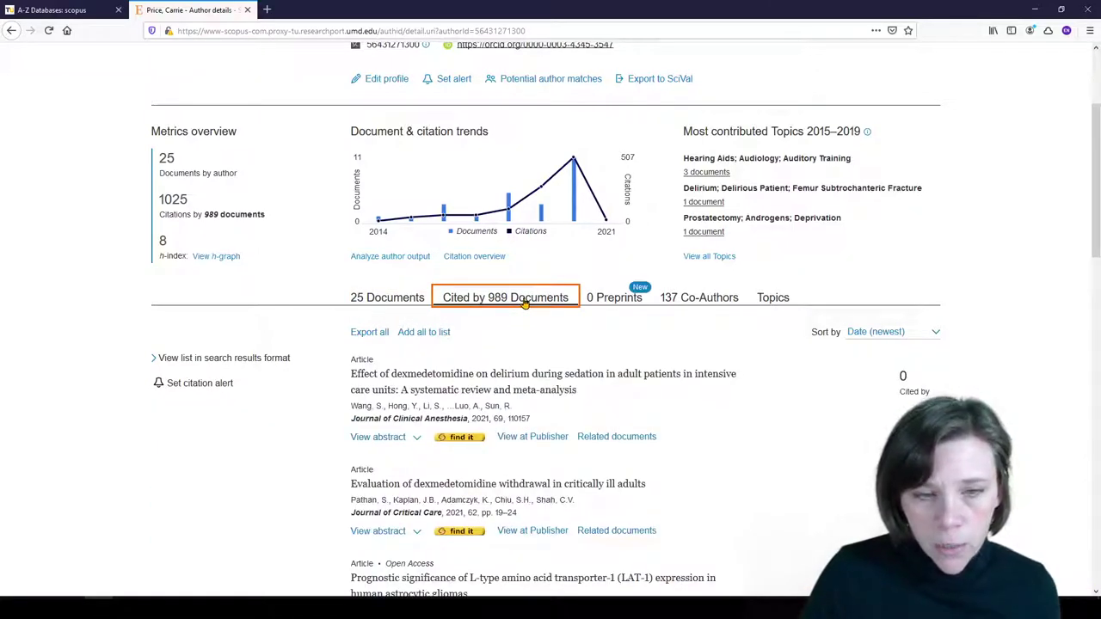
scroll(520, 309, "down", 2)
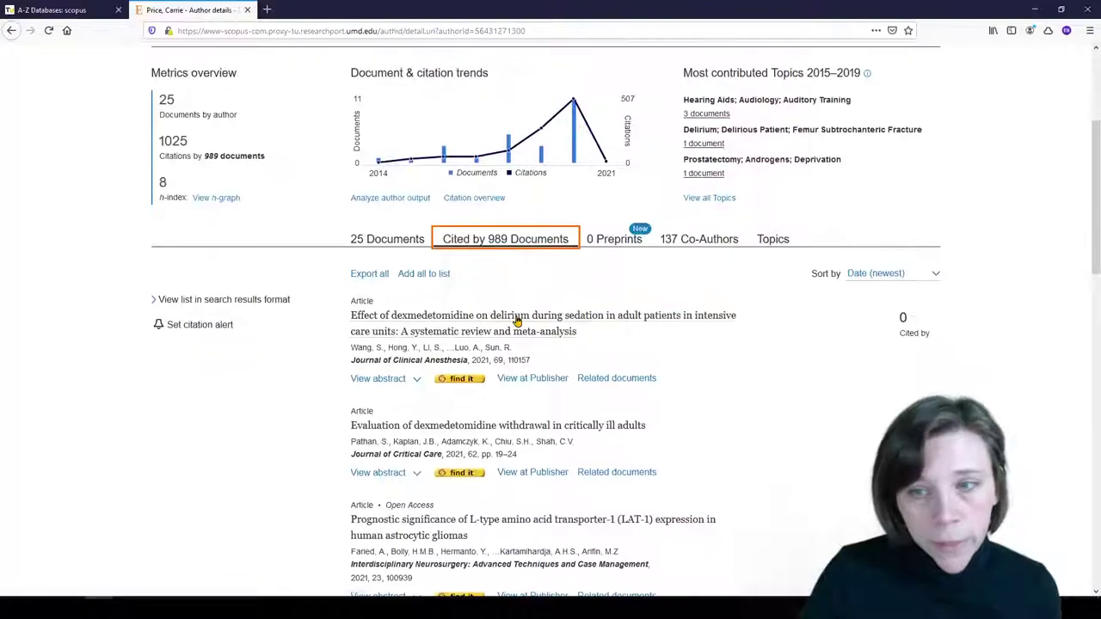
scroll(515, 314, "down", 2)
scroll(514, 317, "up", 2)
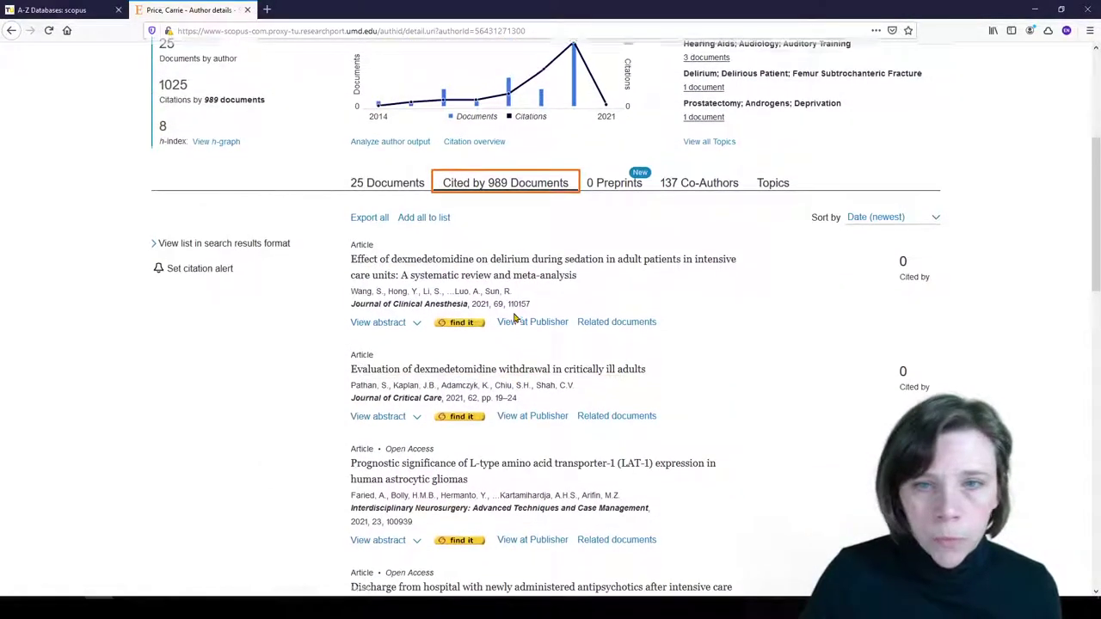
scroll(516, 310, "up", 1)
left_click(613, 240)
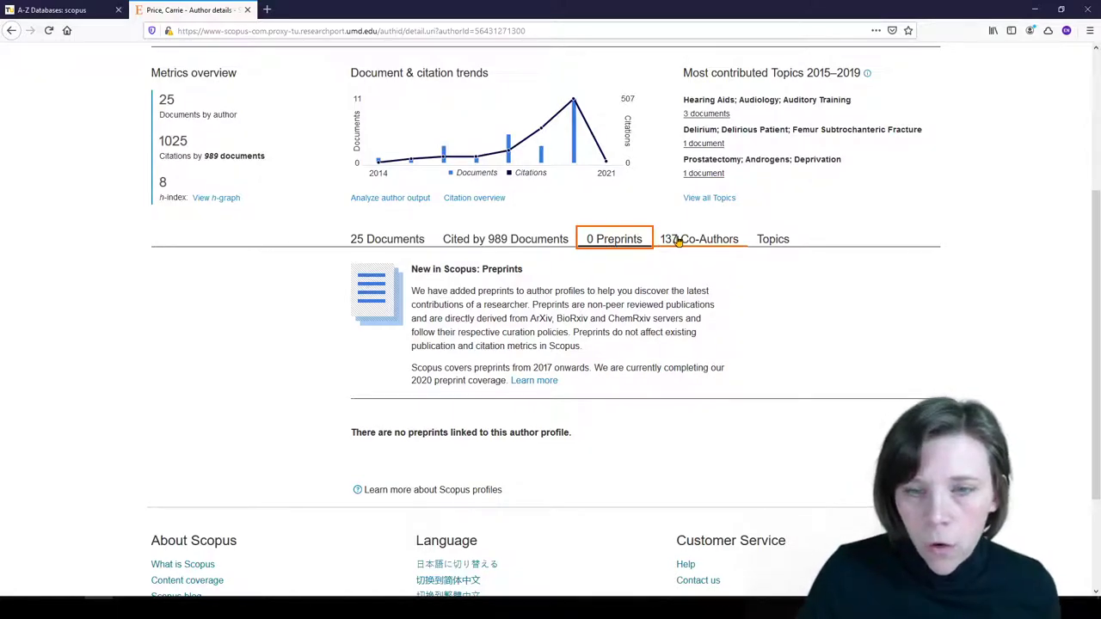
left_click(678, 239)
scroll(430, 344, "down", 2)
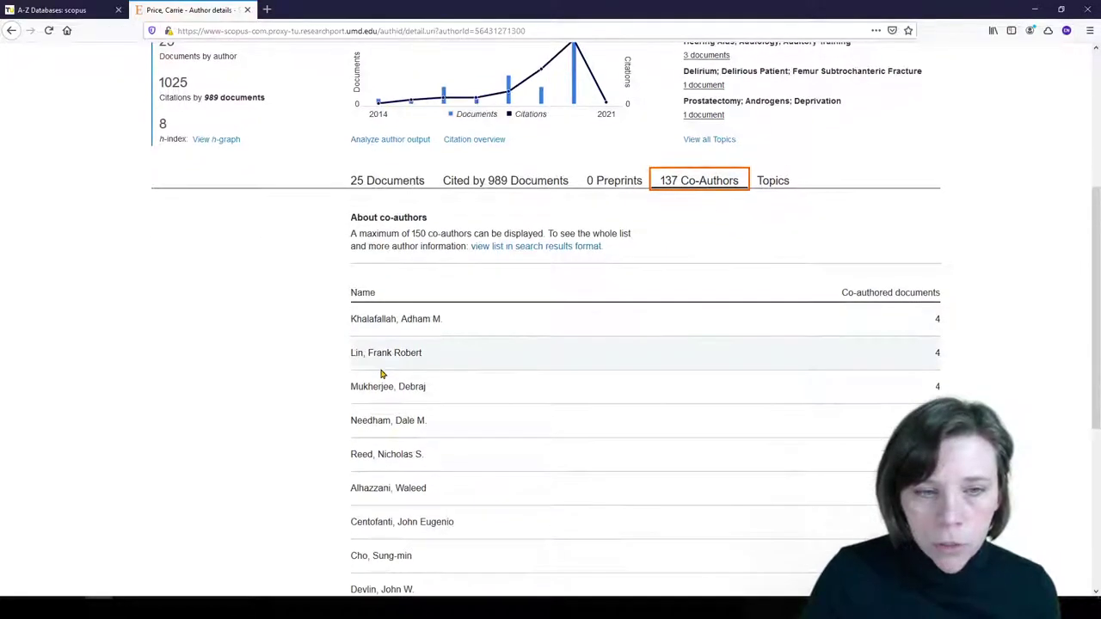
scroll(358, 376, "down", 1)
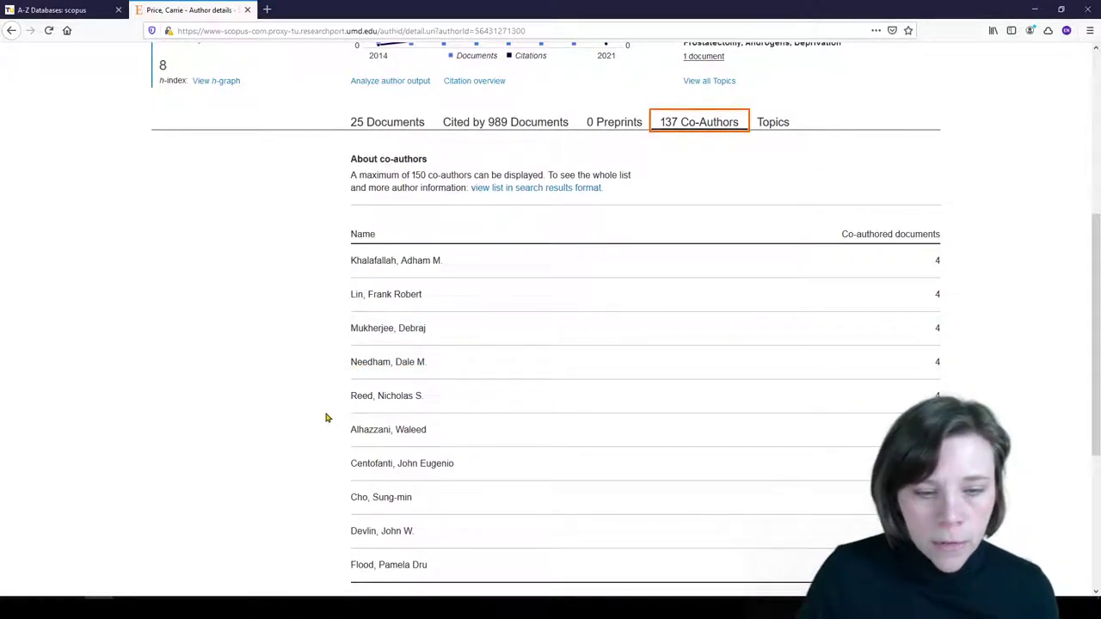
scroll(325, 417, "down", 2)
scroll(319, 422, "down", 1)
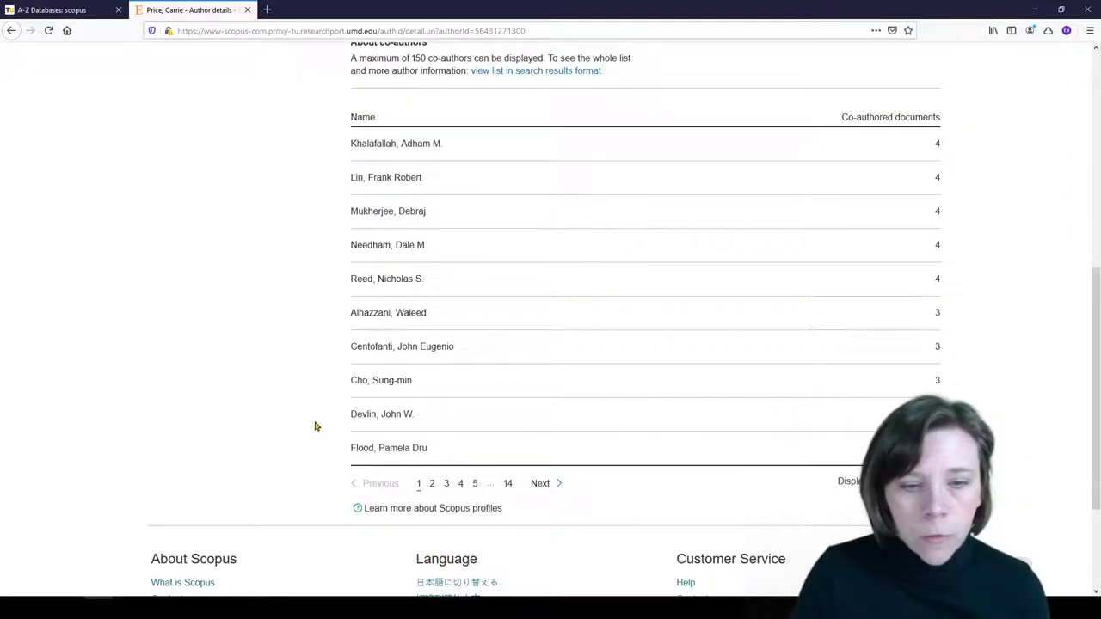
scroll(316, 430, "up", 2)
scroll(317, 434, "up", 3)
scroll(318, 439, "up", 3)
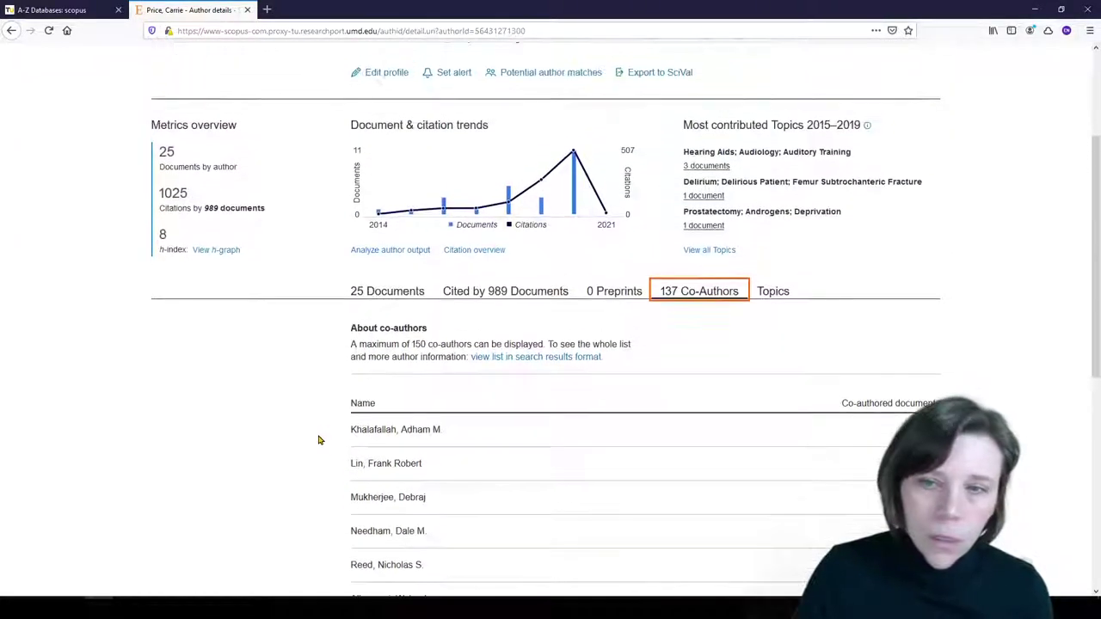
Show the Topics tab listing eleven topics with document counts and citation impact.
left_click(772, 297)
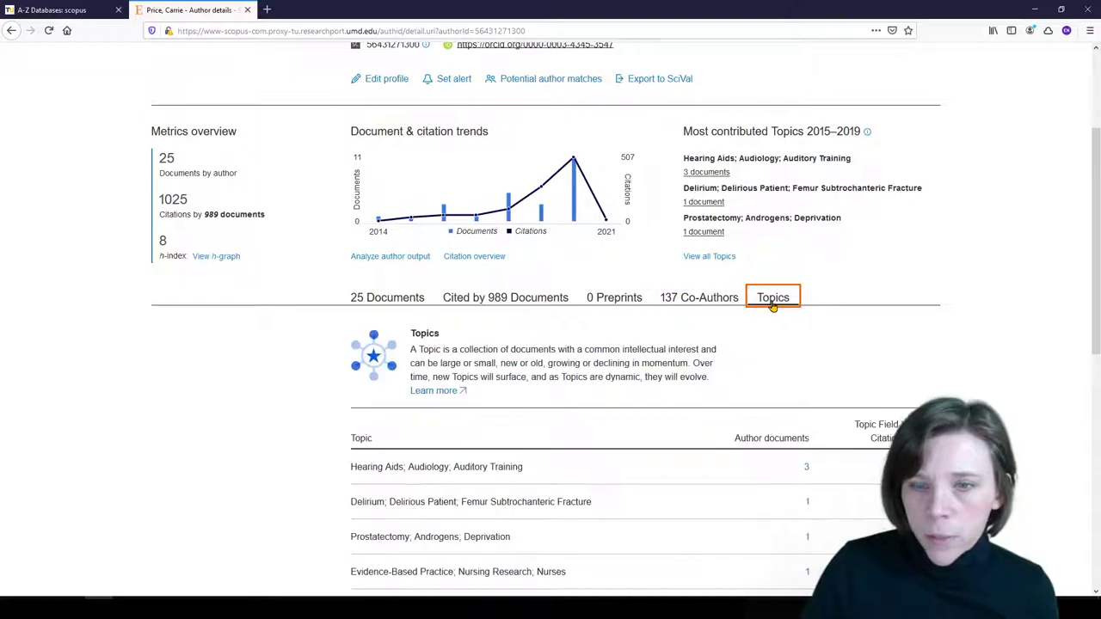
scroll(694, 393, "down", 1)
scroll(694, 393, "down", 1)
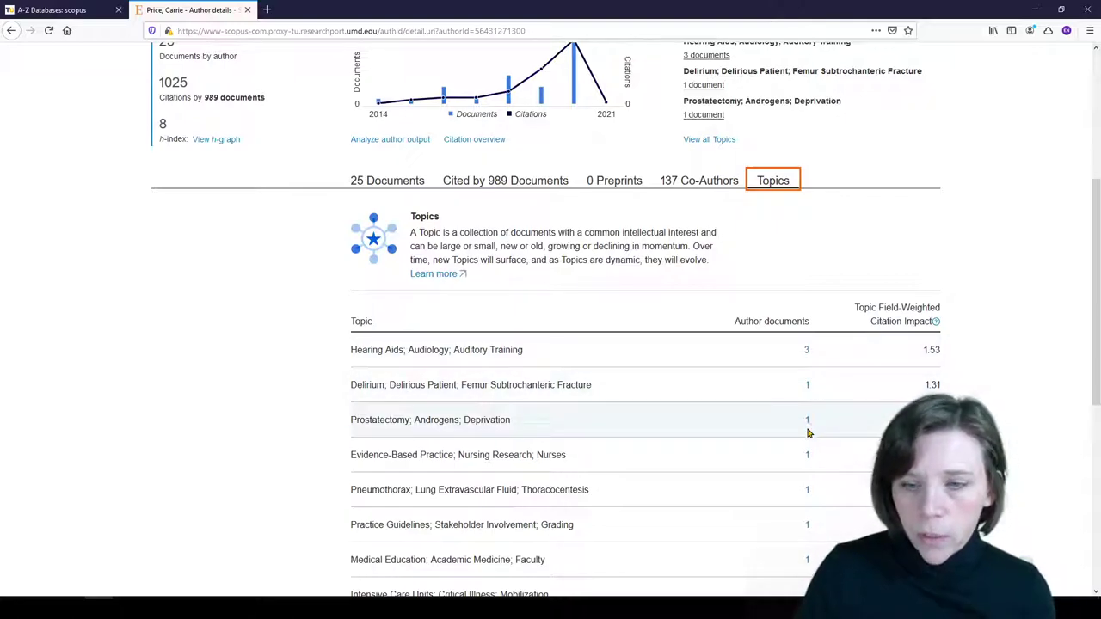
scroll(803, 482, "down", 2)
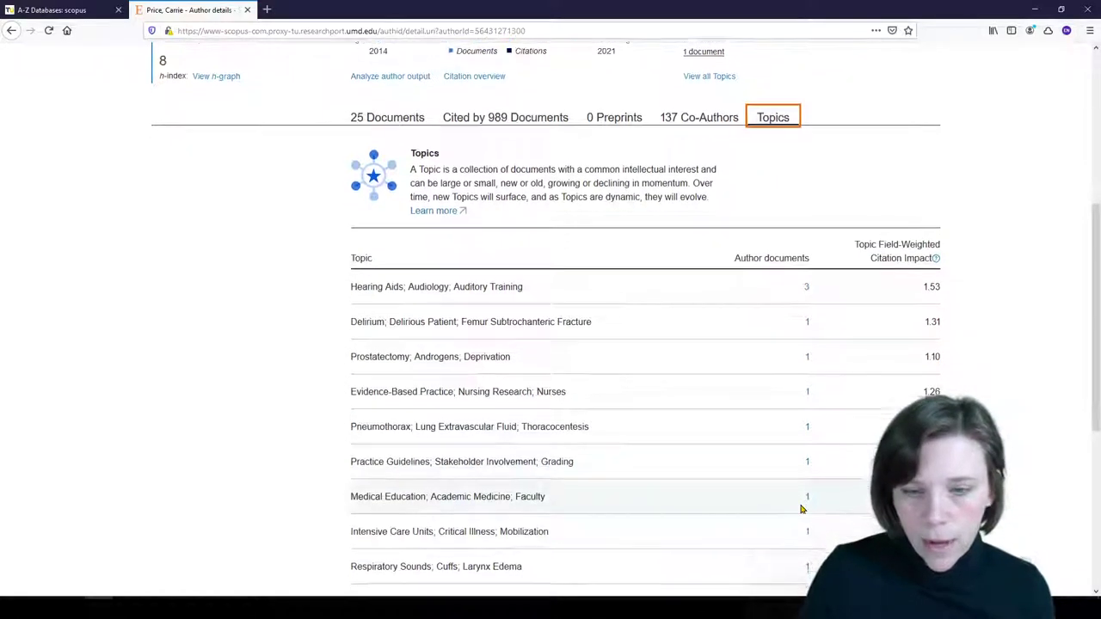
scroll(794, 507, "down", 1)
scroll(804, 508, "down", 1)
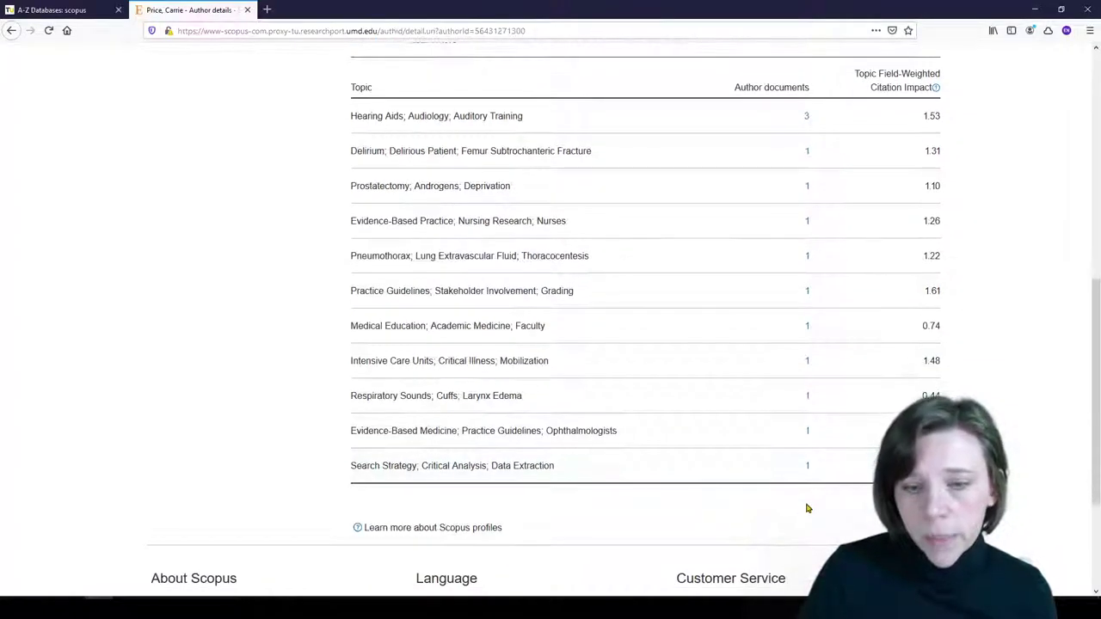
scroll(807, 507, "up", 3)
scroll(806, 507, "up", 2)
scroll(807, 507, "up", 1)
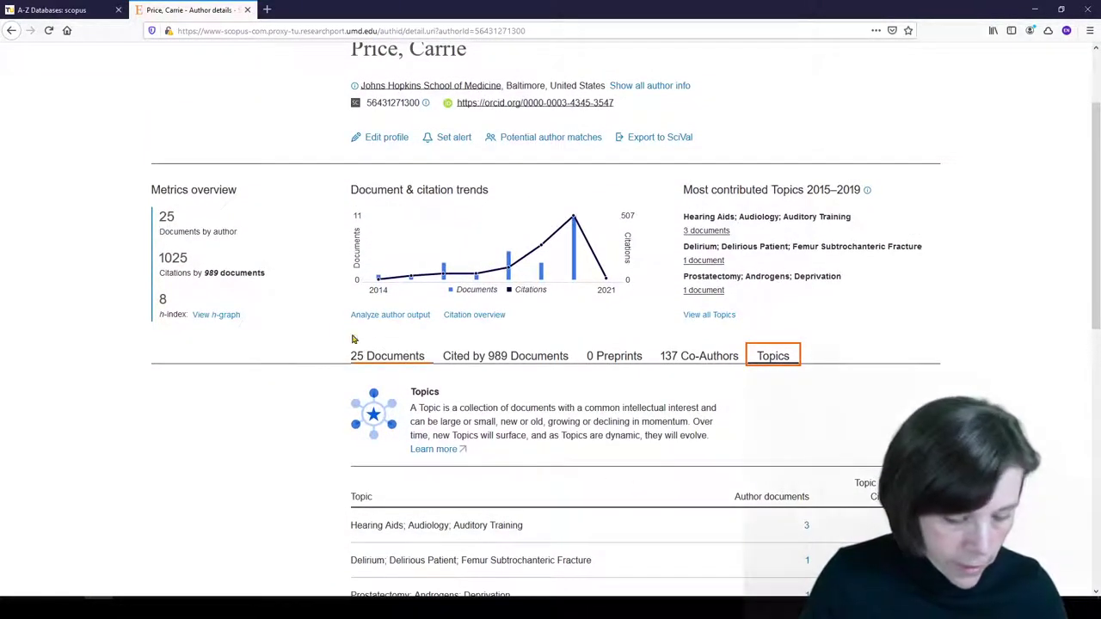
Open Analyze author output and chart documents by subject area, led by Medicine with 22.
mouse_move(335, 299)
left_mouse_down()
mouse_move(491, 338)
mouse_move(535, 335)
left_mouse_up()
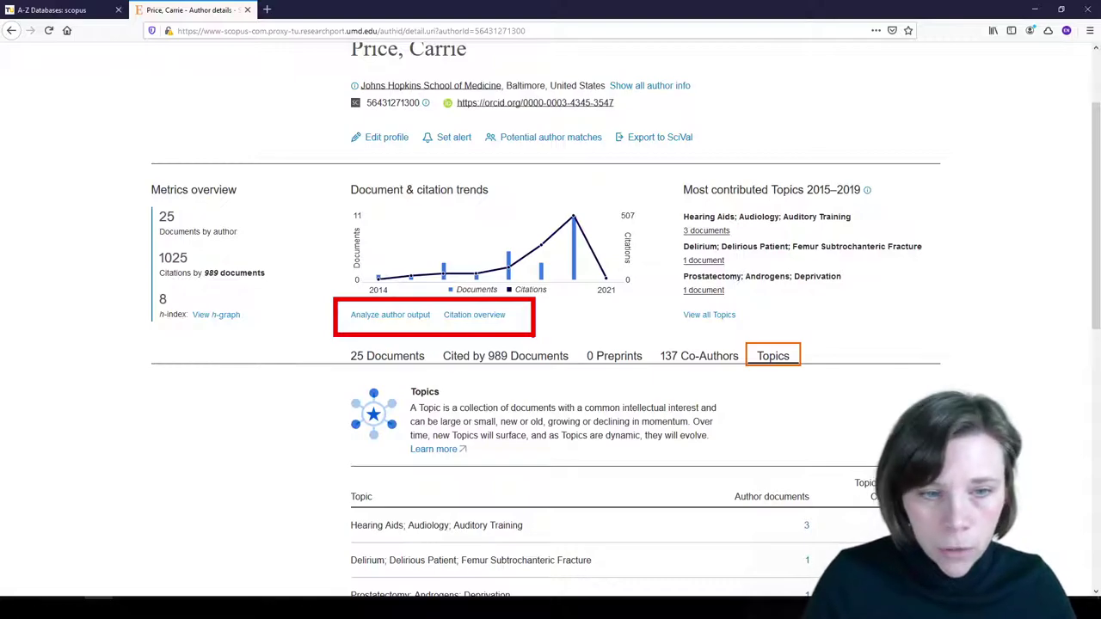
key("Escape")
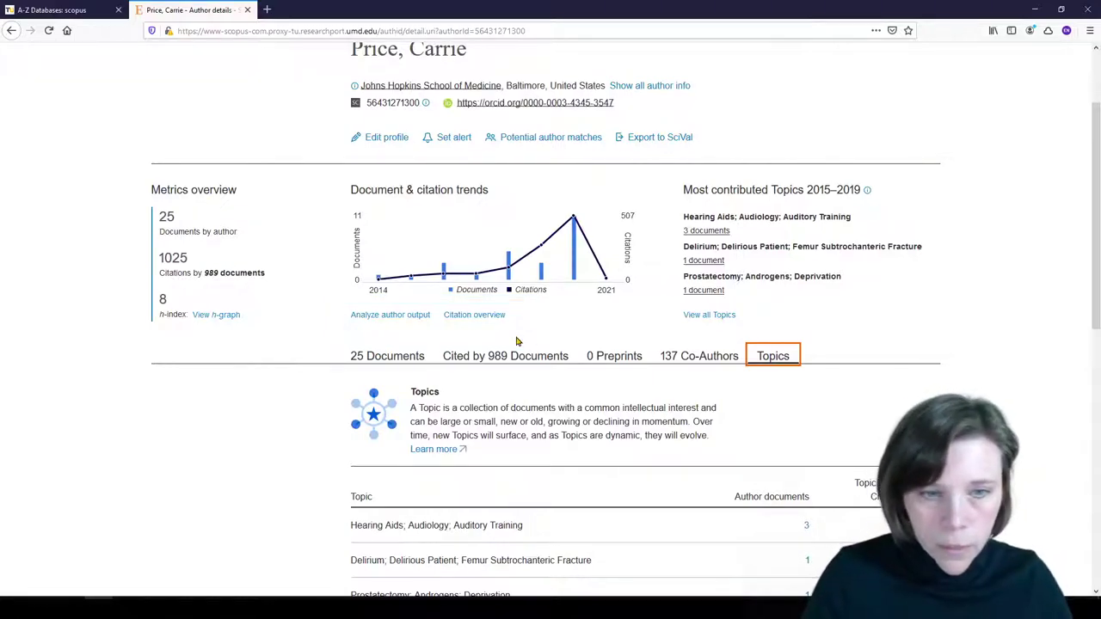
left_click(386, 316)
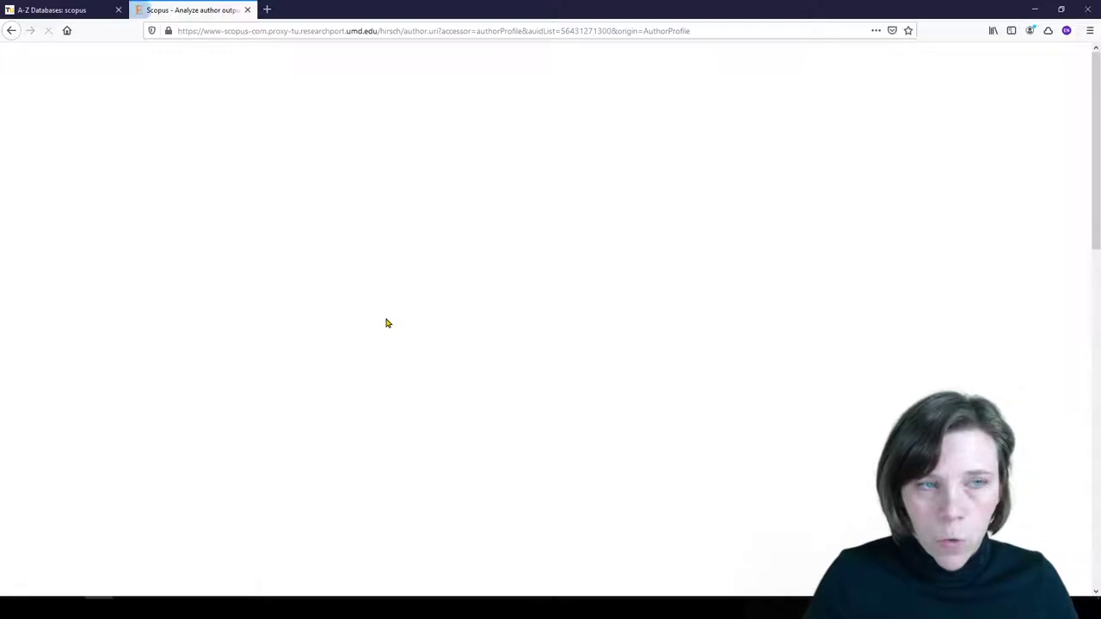
scroll(386, 322, "down", 1)
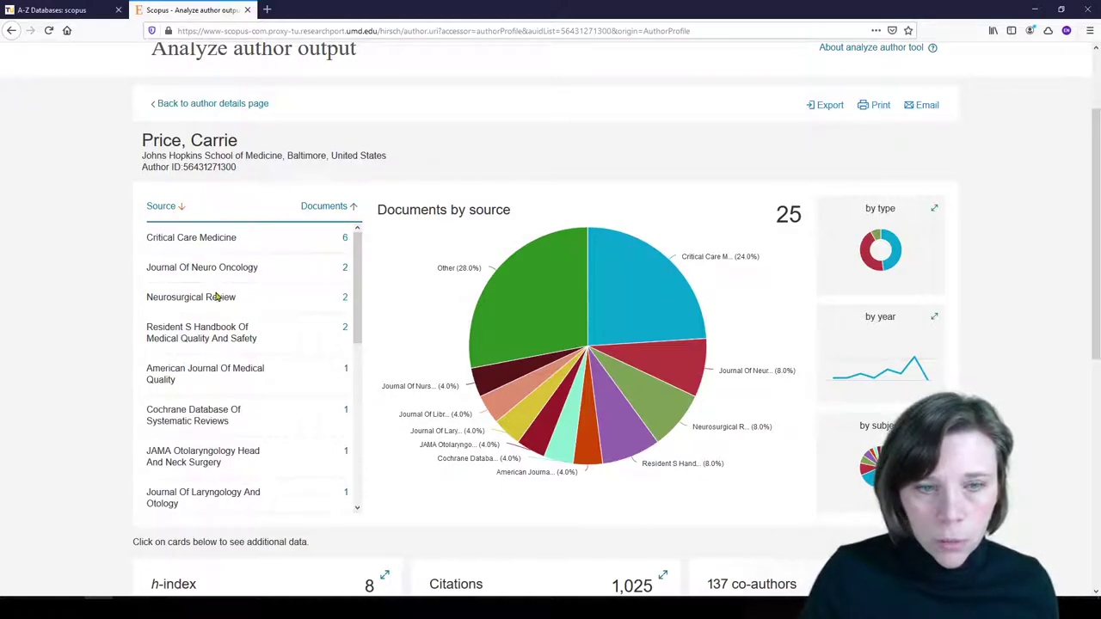
scroll(831, 275, "down", 2)
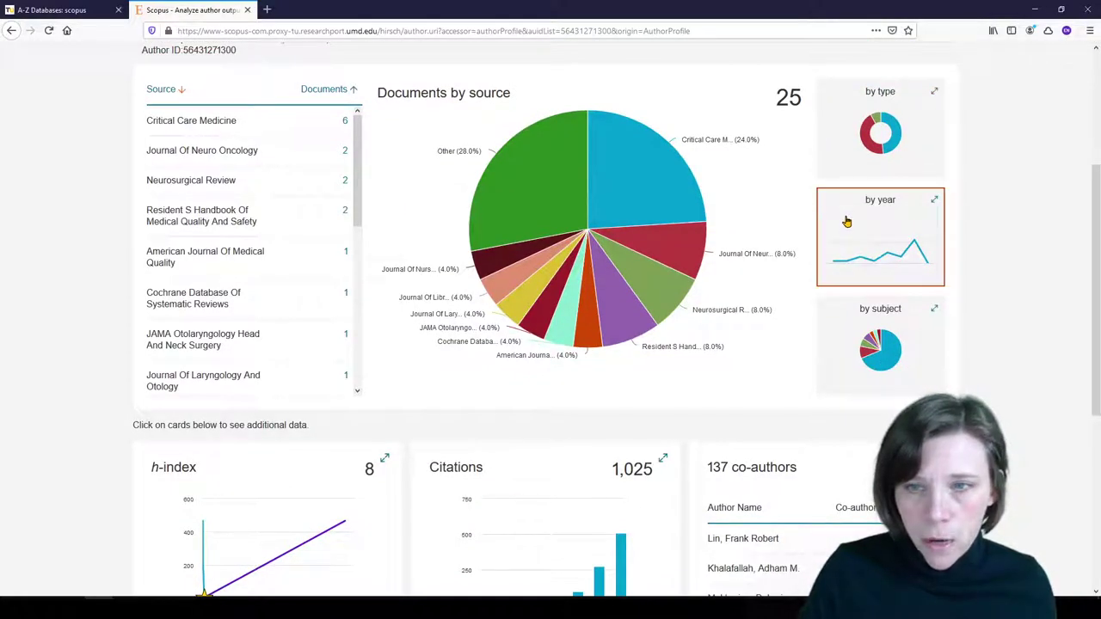
left_click(841, 332)
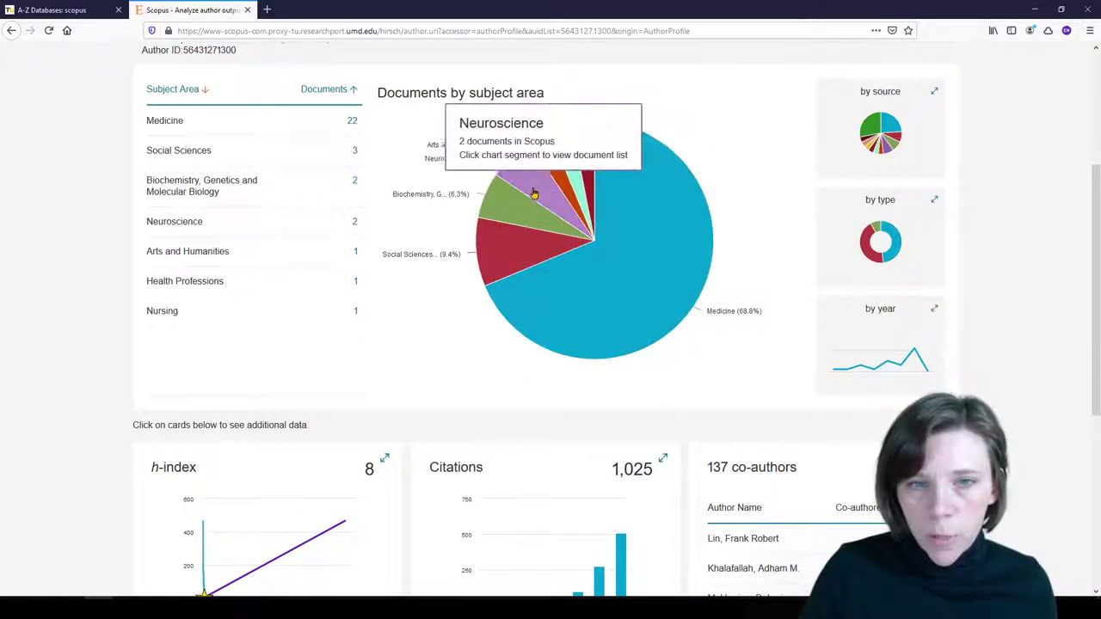
mouse_move(516, 258)
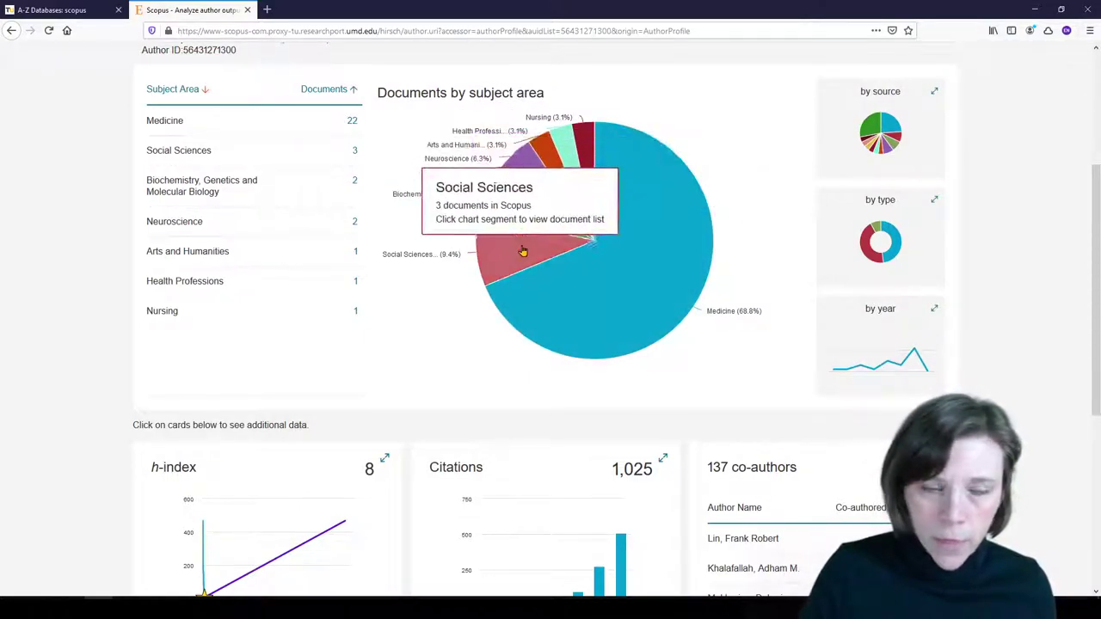
scroll(619, 309, "down", 2)
scroll(516, 344, "down", 2)
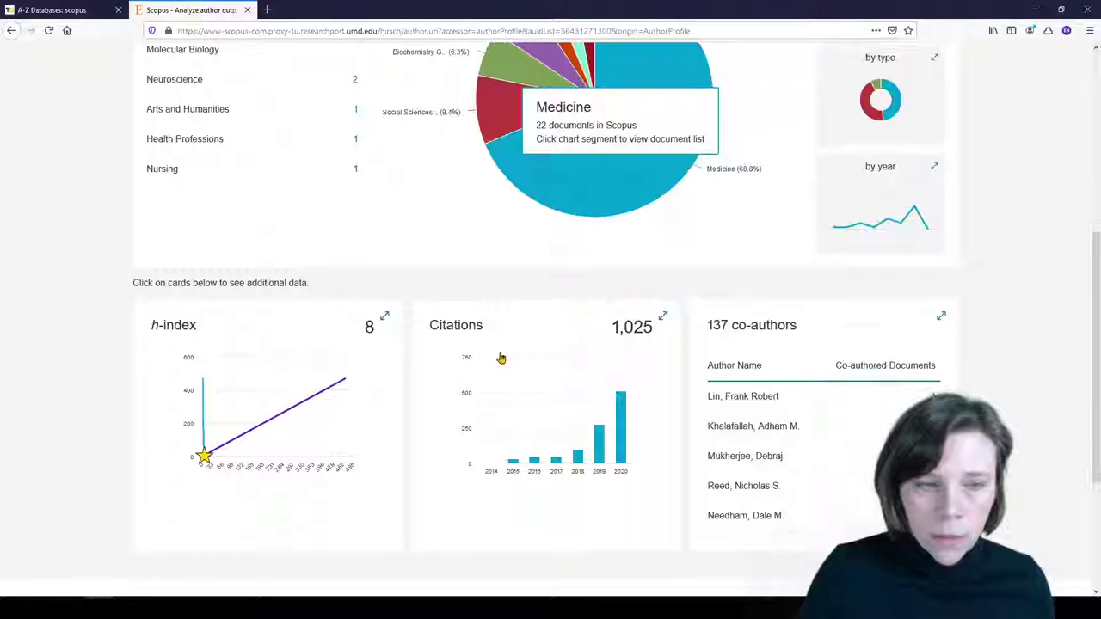
scroll(501, 358, "down", 1)
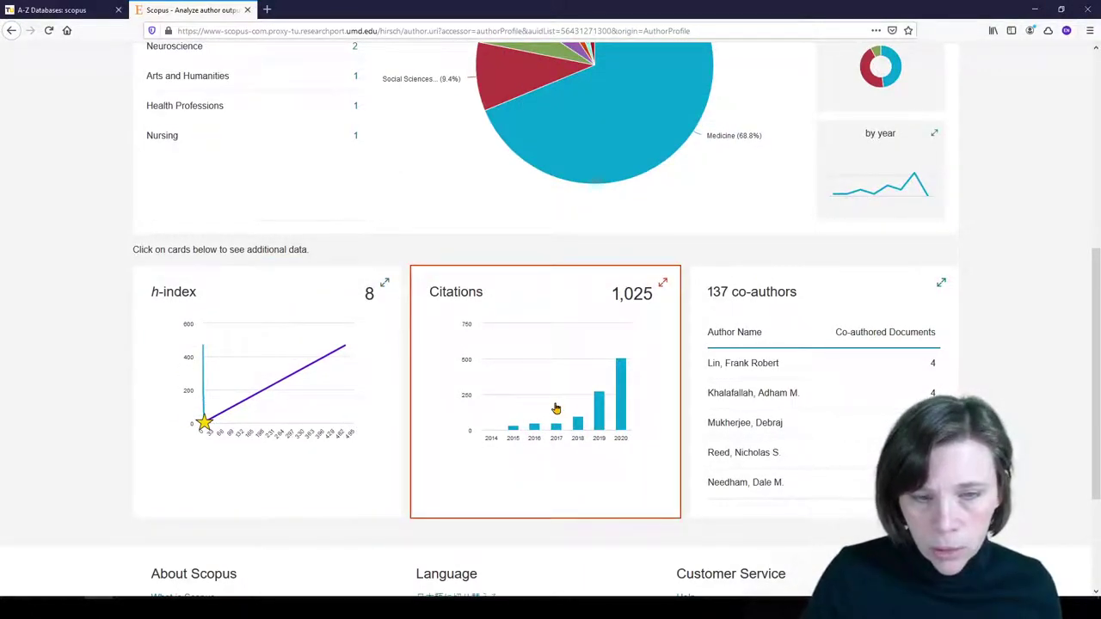
scroll(769, 416, "up", 2)
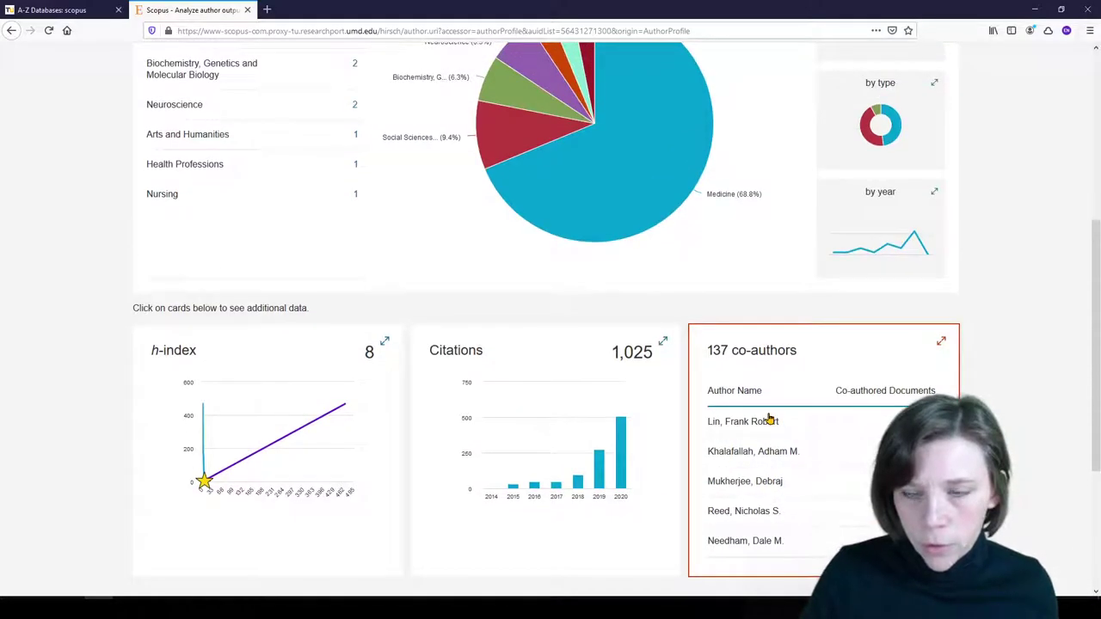
scroll(769, 422, "up", 3)
scroll(769, 425, "up", 3)
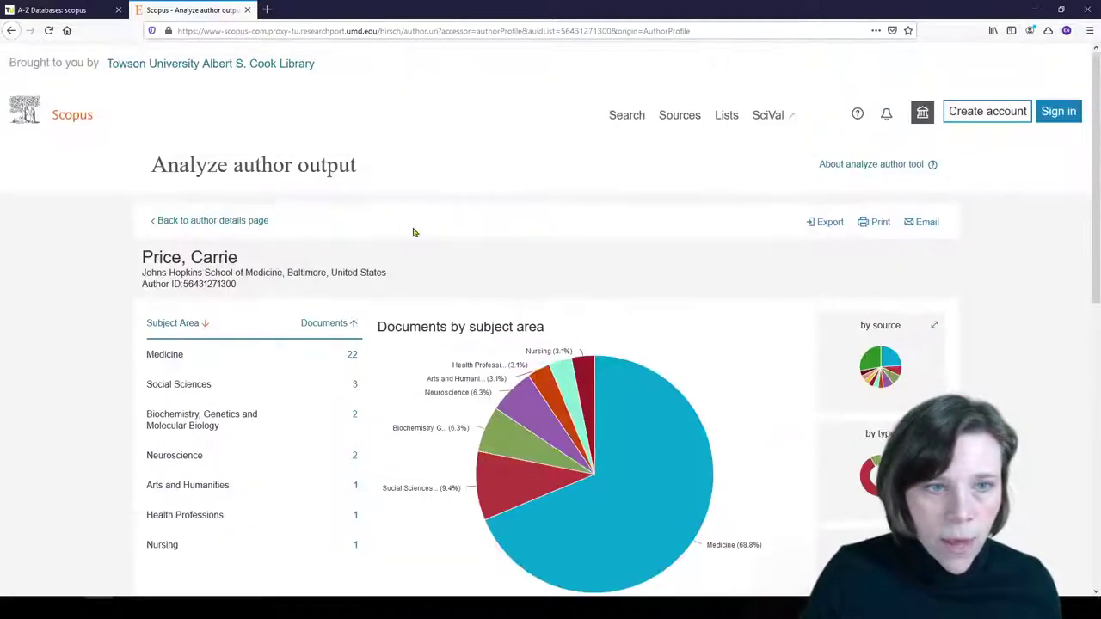
left_click(11, 31)
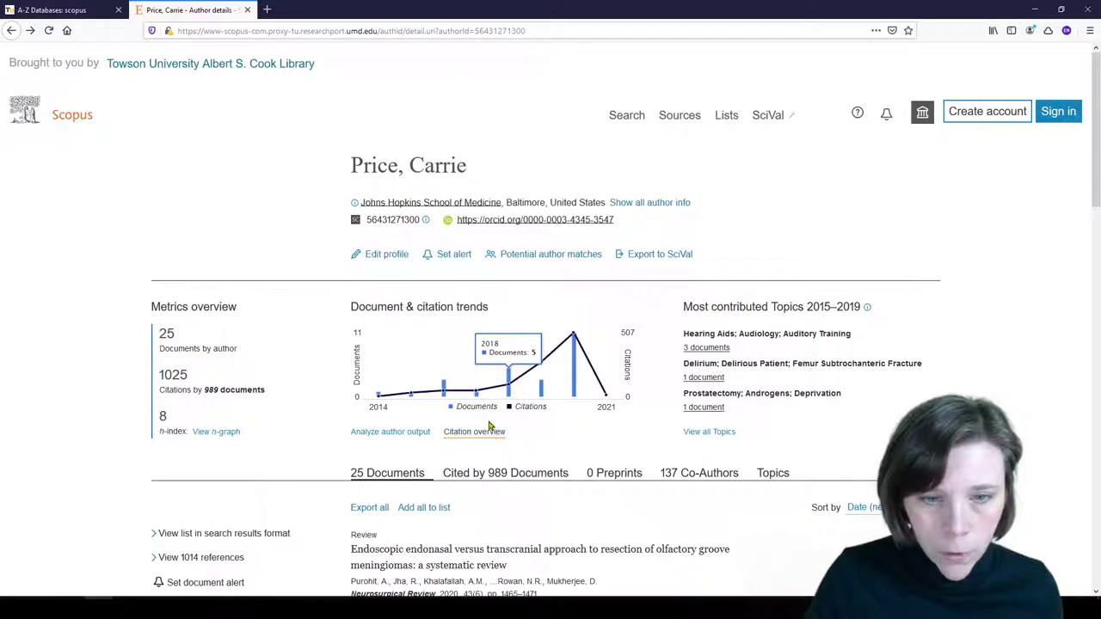
left_click(486, 434)
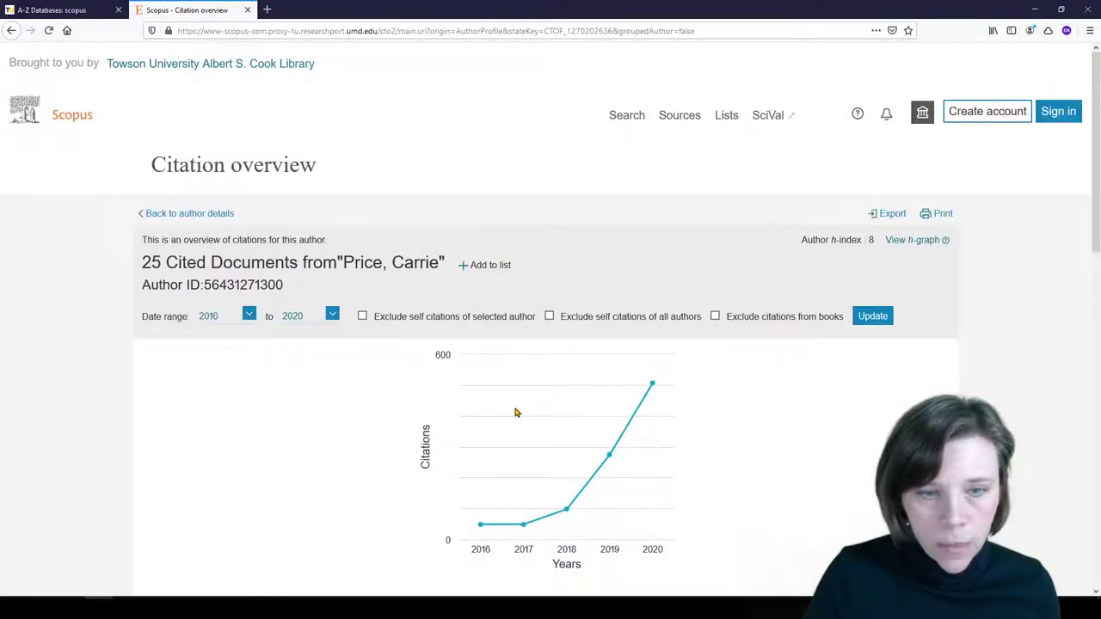
scroll(516, 412, "down", 3)
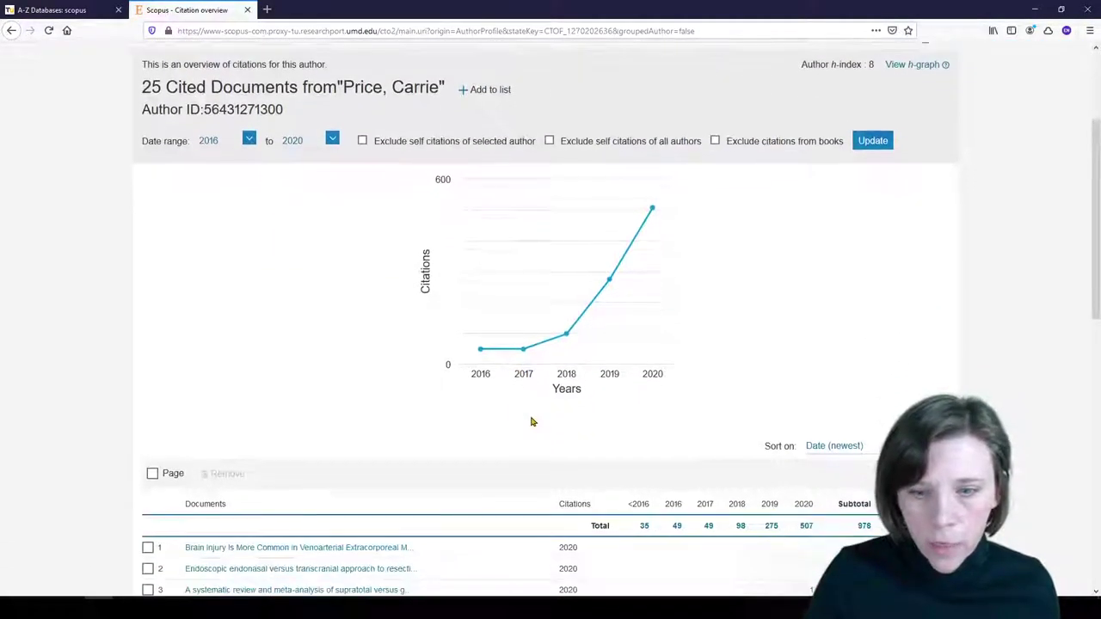
scroll(528, 413, "down", 3)
scroll(528, 421, "down", 2)
scroll(529, 421, "down", 1)
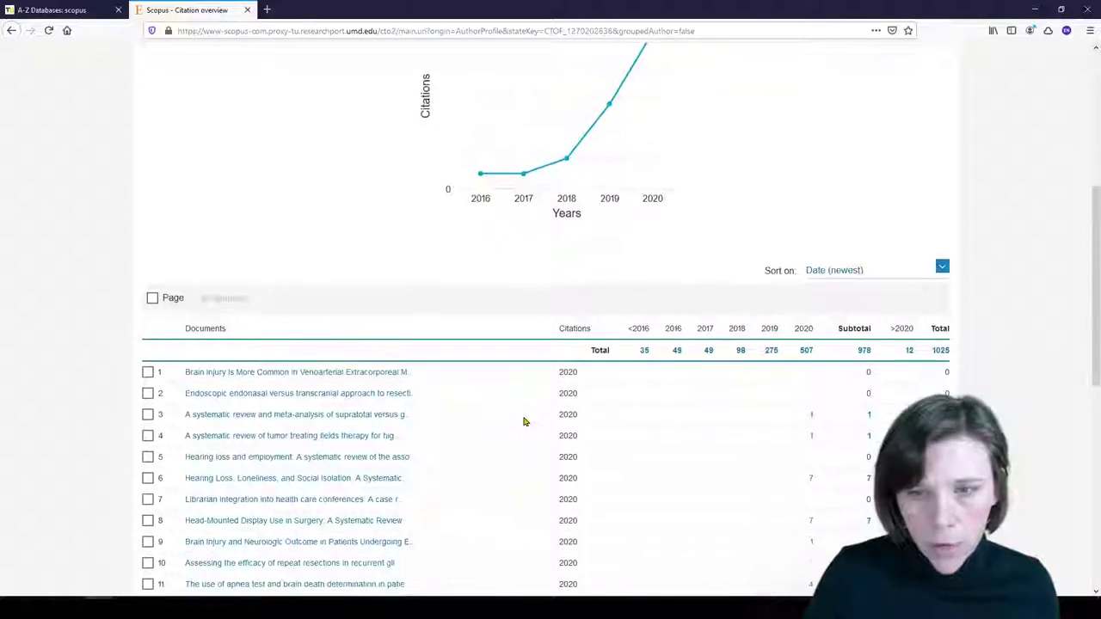
scroll(528, 426, "up", 4)
scroll(529, 427, "up", 3)
scroll(529, 427, "up", 3)
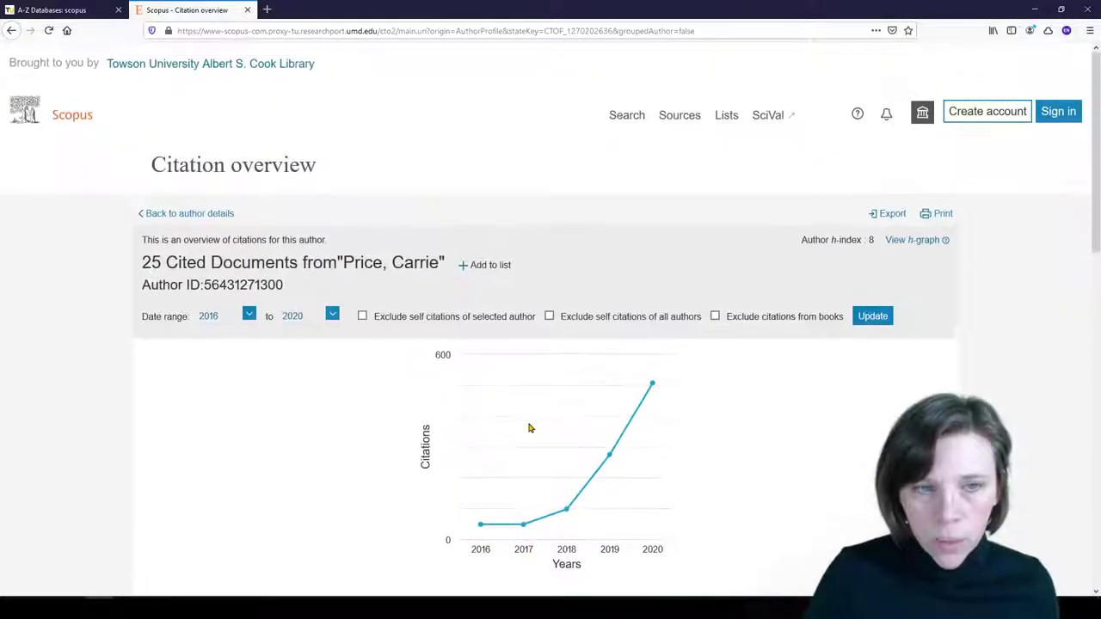
Go back from the Citation overview to Carrie Price's author details page.
left_click(12, 31)
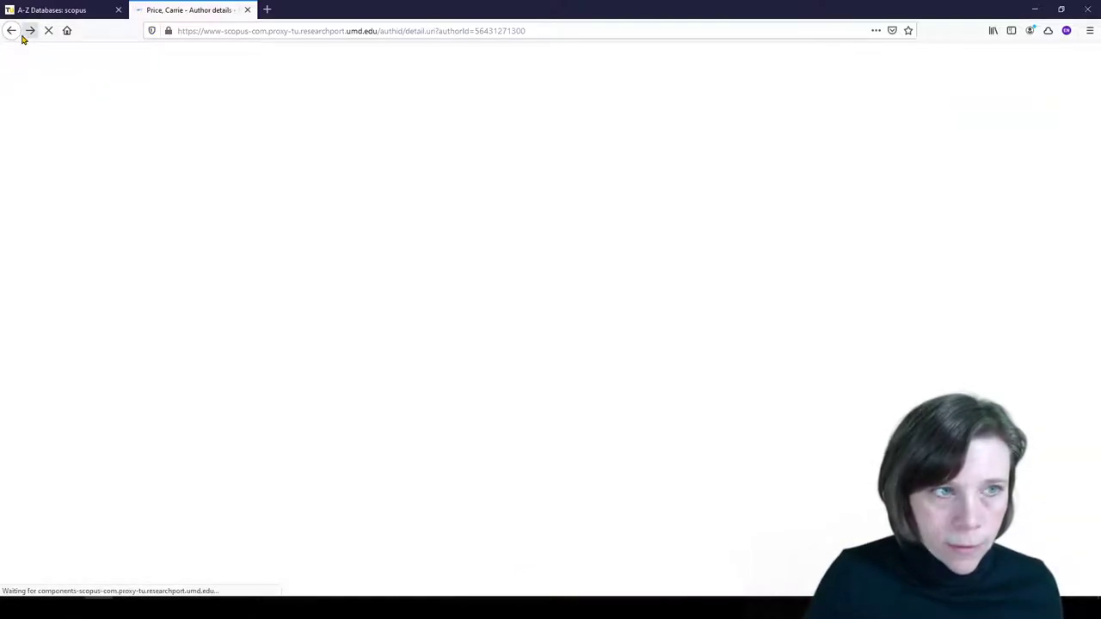